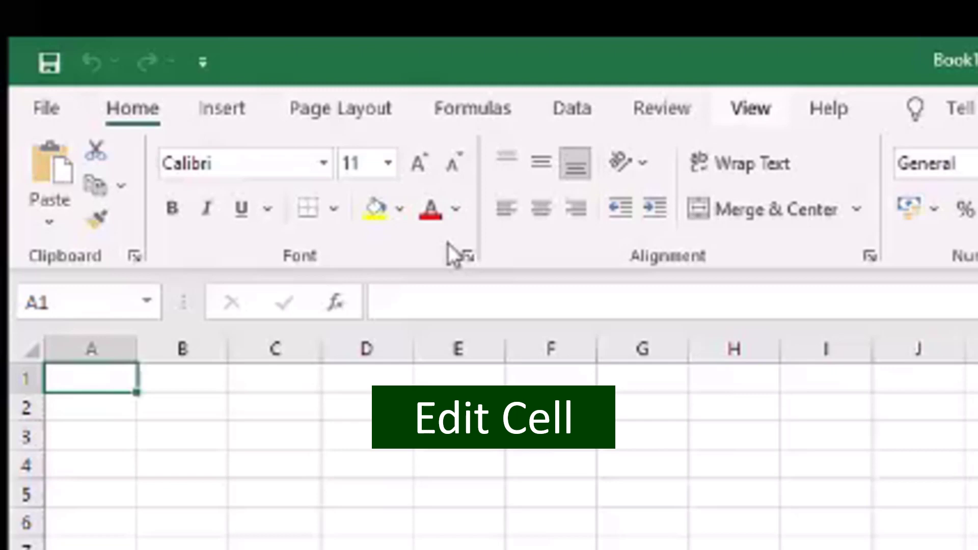
# Enter the text 'B2' in cell B2 and return to that cell.
pyautogui.click(177, 411)
pyautogui.write('B2')
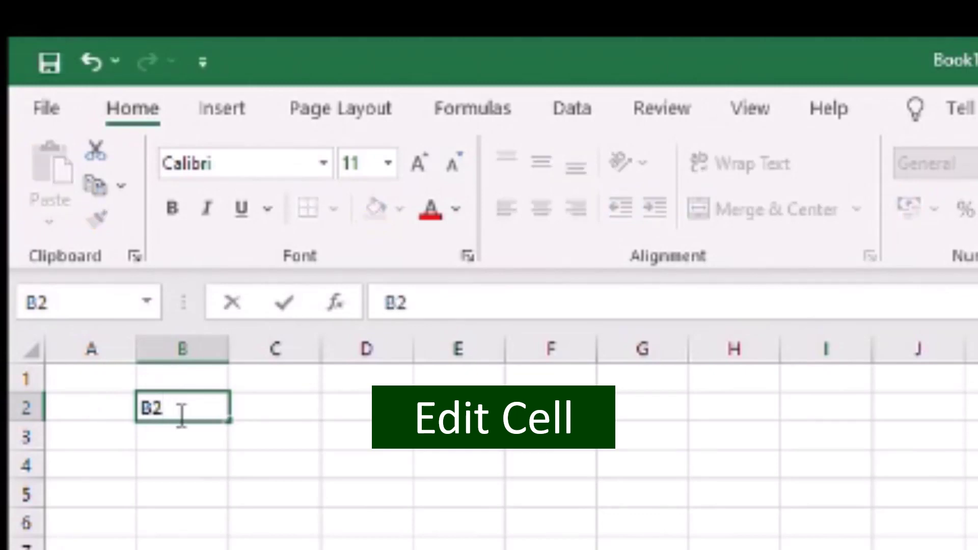
pyautogui.press('Return')
pyautogui.press('Right')
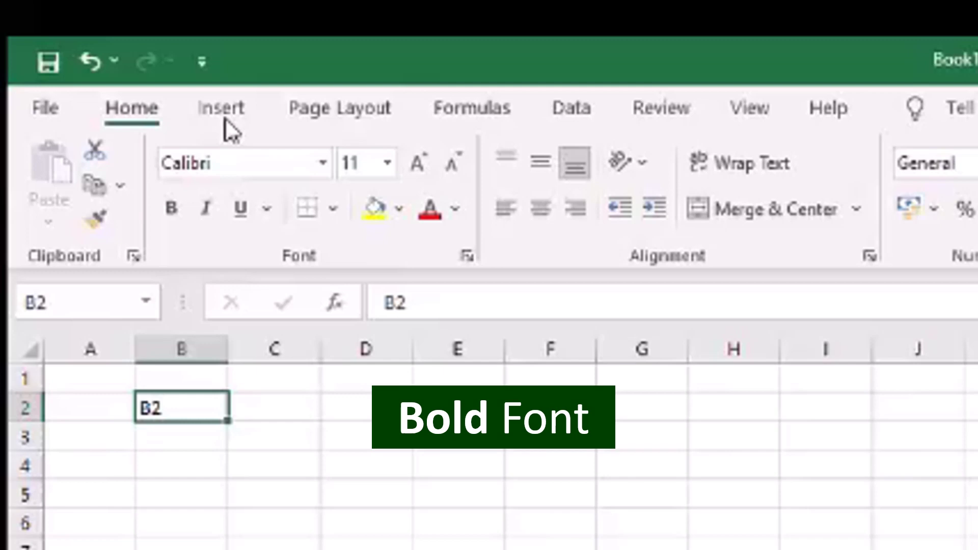
# Toggle bold, italic and underline on and off in B2, then apply strikethrough.
pyautogui.hotkey('ctrl', 'b')
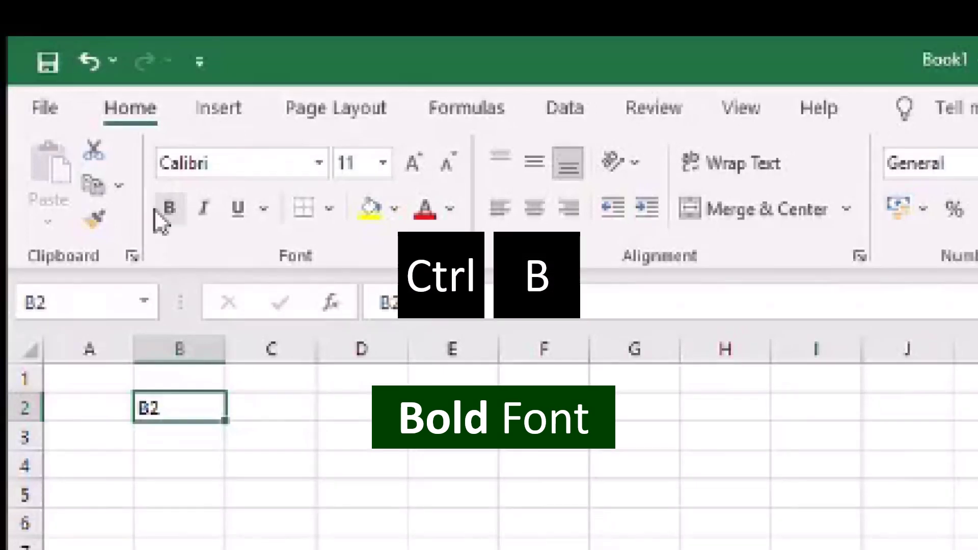
pyautogui.hotkey('ctrl', '2')
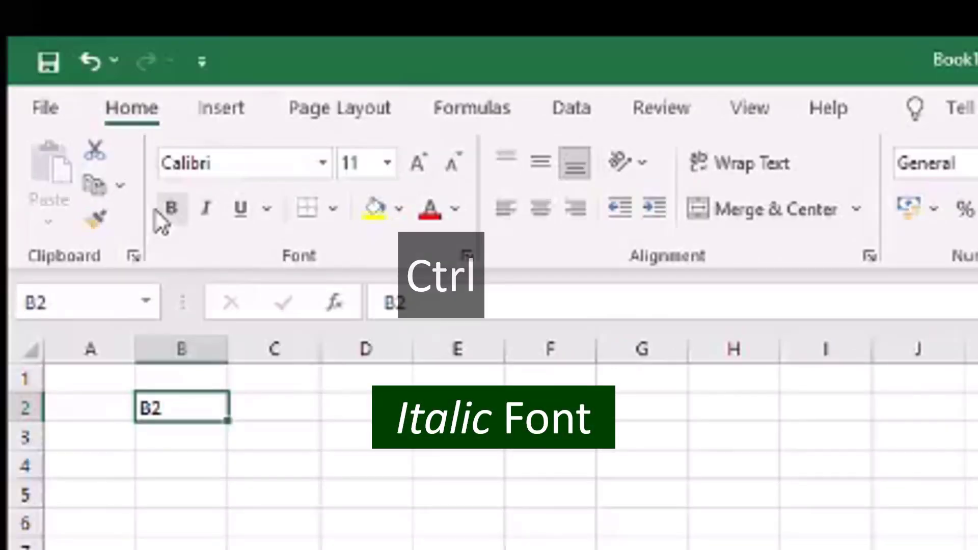
pyautogui.hotkey('ctrl', 'i')
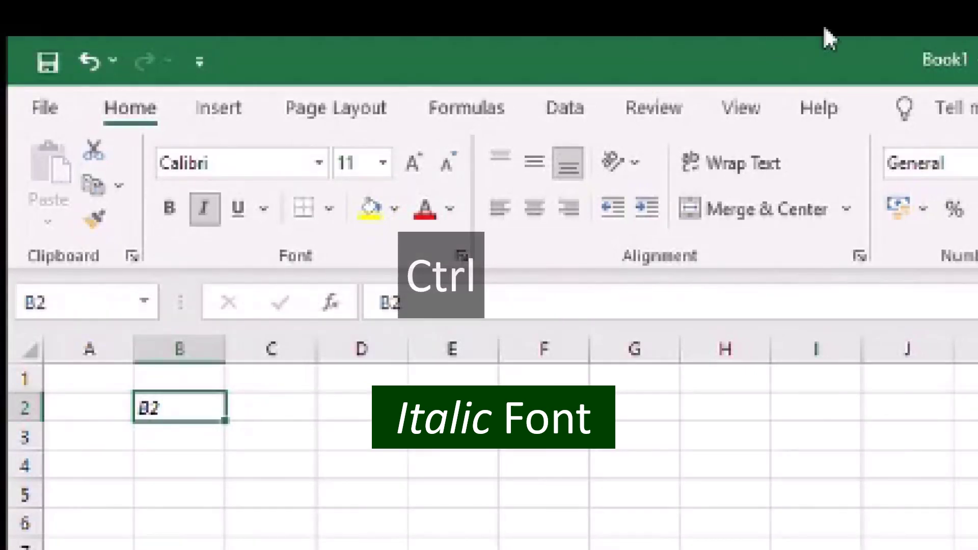
pyautogui.hotkey('ctrl', '3')
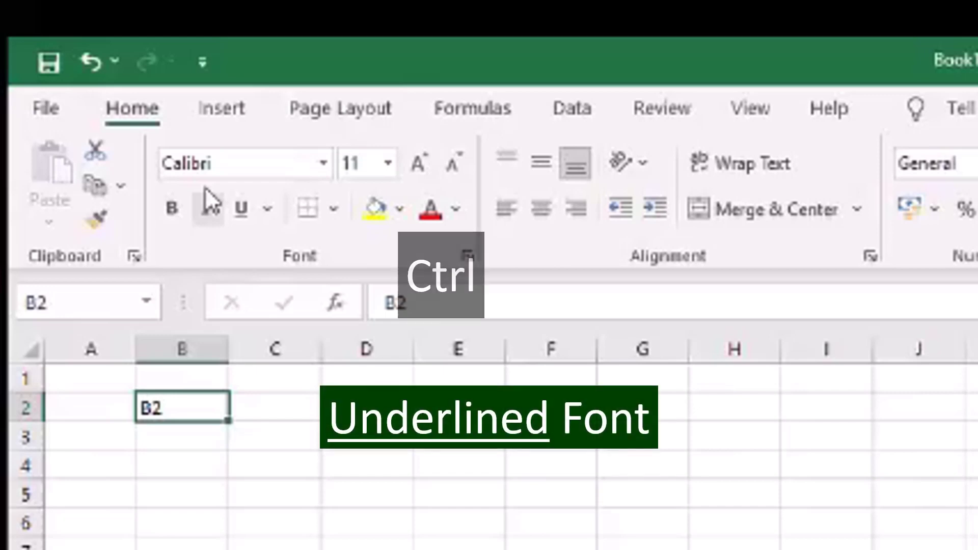
pyautogui.hotkey('ctrl', 'u')
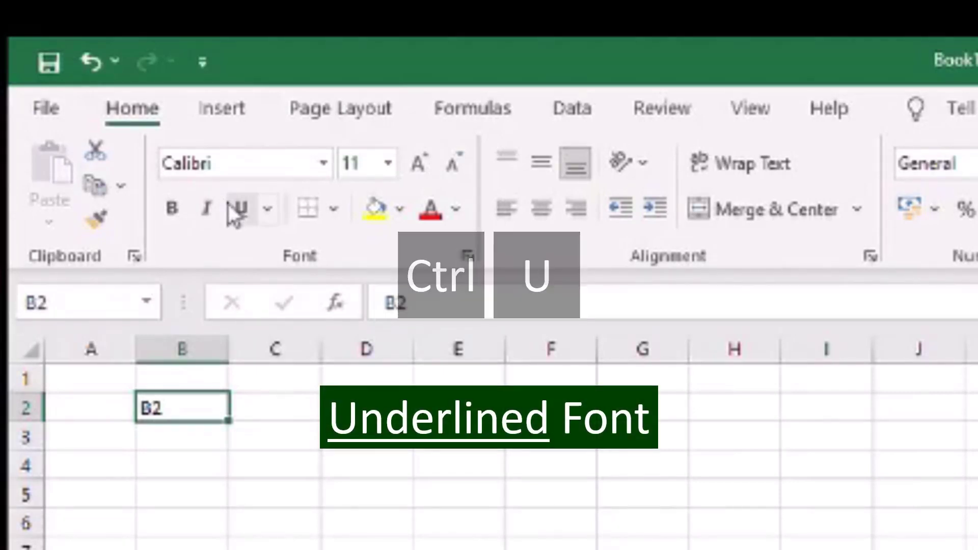
pyautogui.hotkey('ctrl', '4')
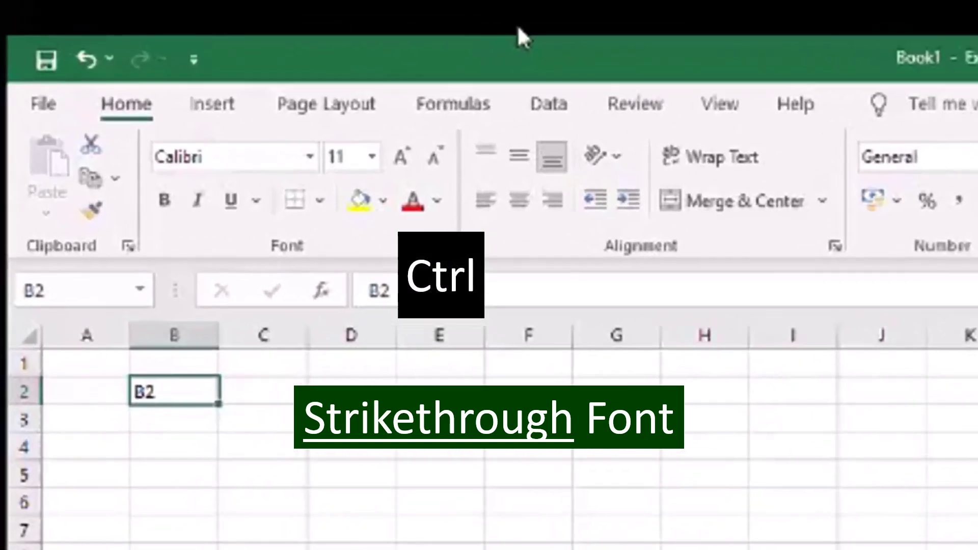
pyautogui.hotkey('ctrl', '5')
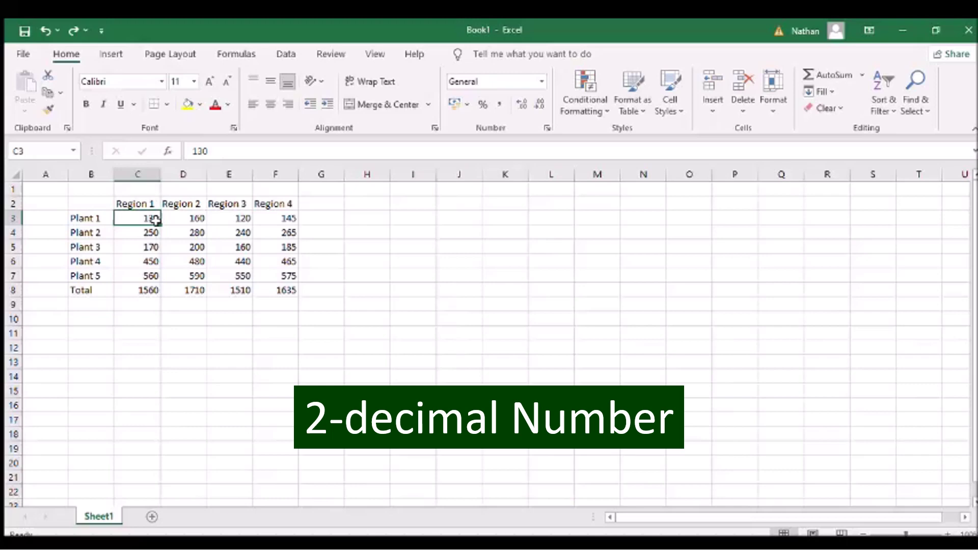
# Apply Comma Style to C3:F8, add one decimal place, then remove four.
pyautogui.moveTo(155, 220); pyautogui.dragTo(270, 288)
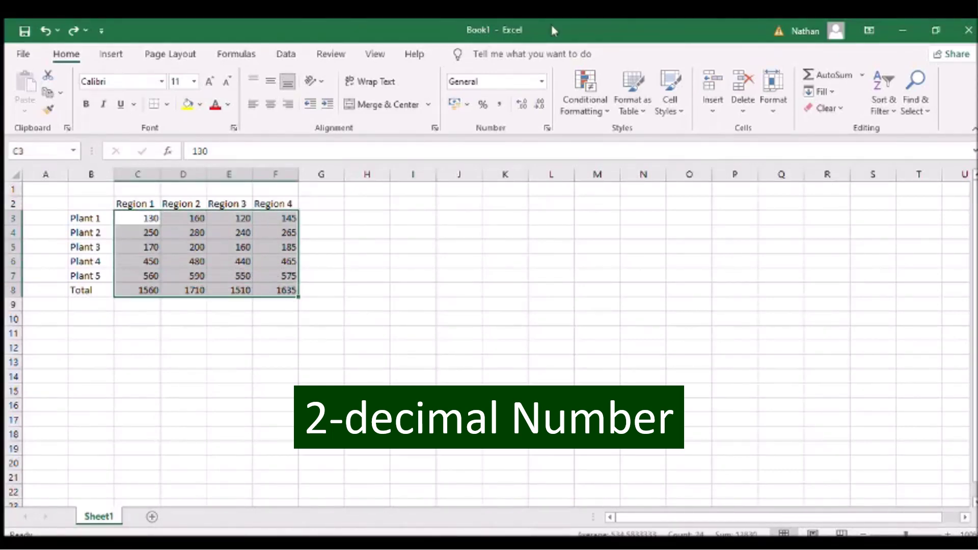
pyautogui.click(500, 104)
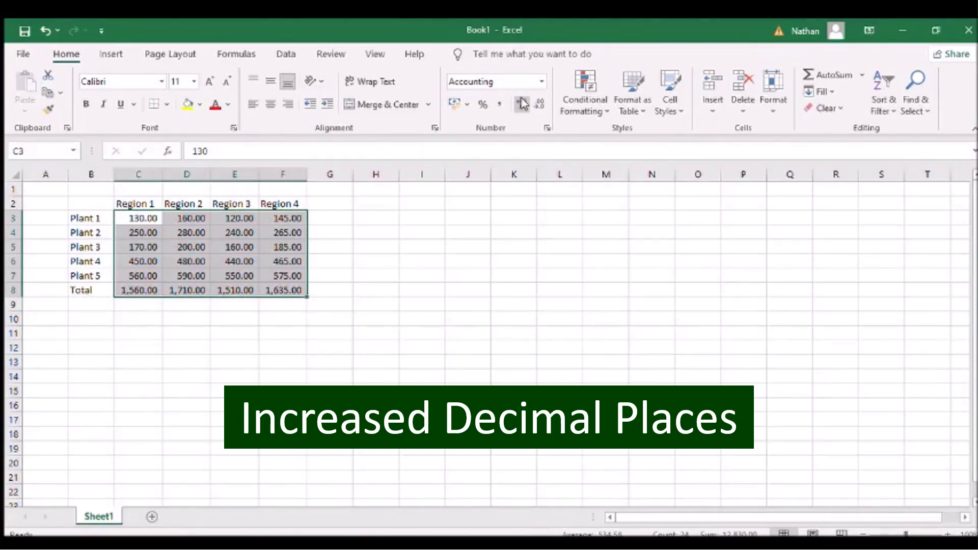
pyautogui.click(522, 103)
pyautogui.click(522, 103)
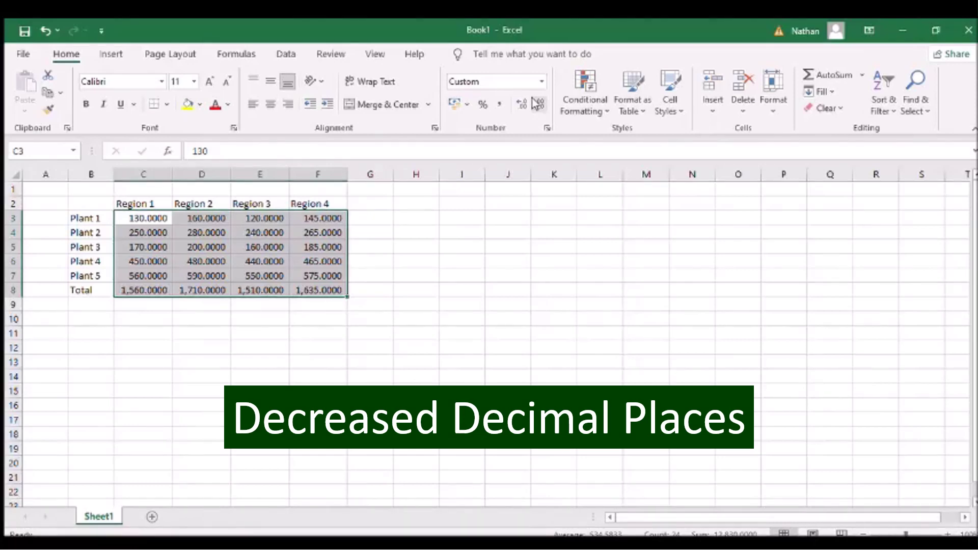
pyautogui.click(538, 104)
pyautogui.click(538, 103)
pyautogui.click(538, 103)
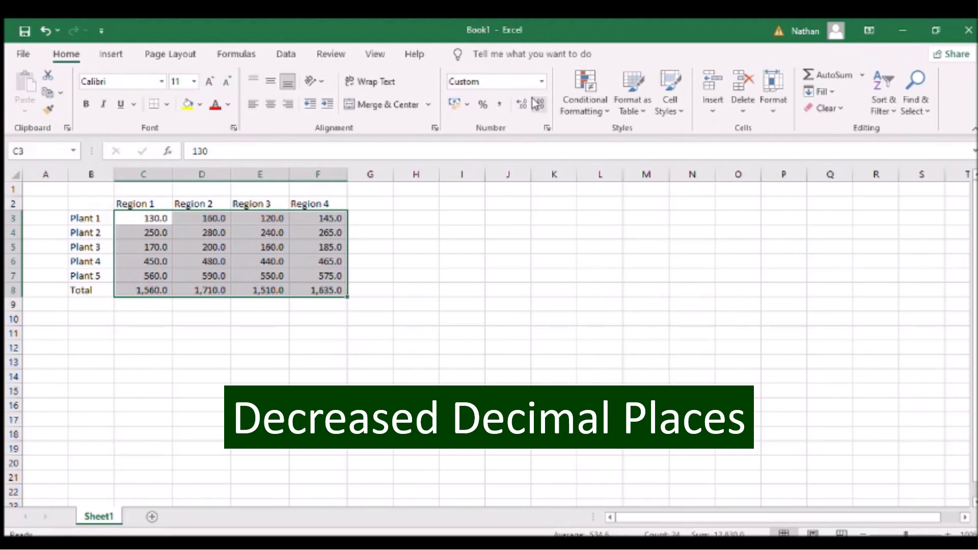
pyautogui.click(538, 104)
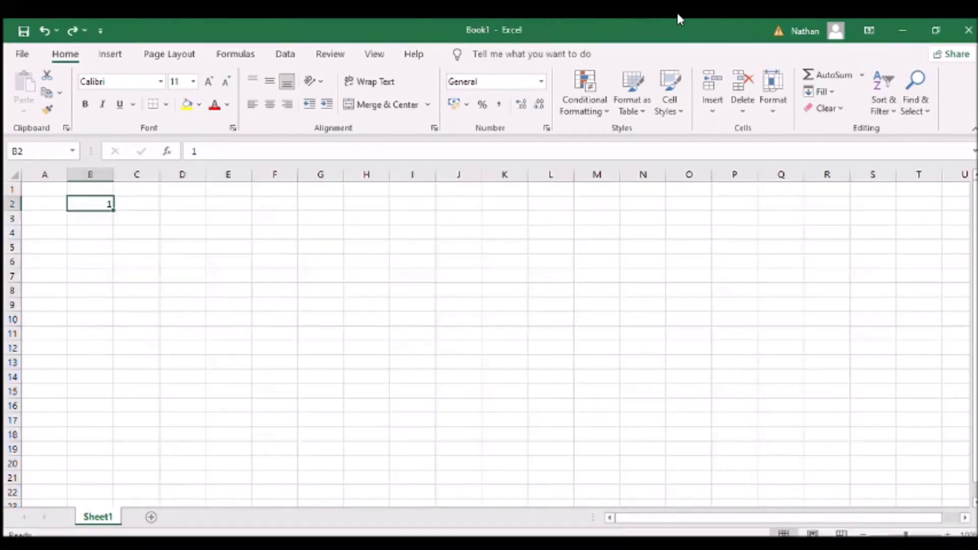
# Preview B2 as two-decimal Currency, then undo it.
pyautogui.hotkey('alt', 'h')
pyautogui.press('n')
pyautogui.press('Down')
pyautogui.press('Down')
pyautogui.press('Down')
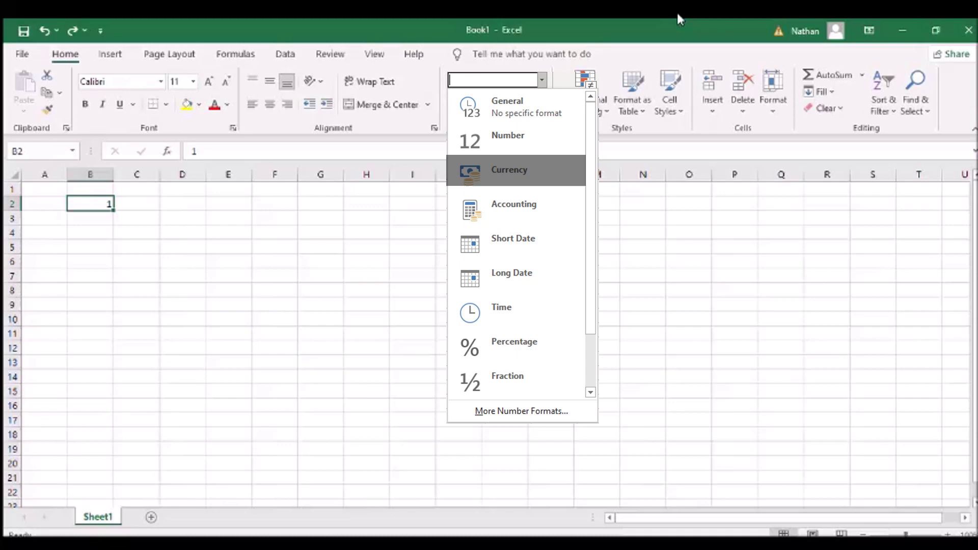
pyautogui.press('Escape')
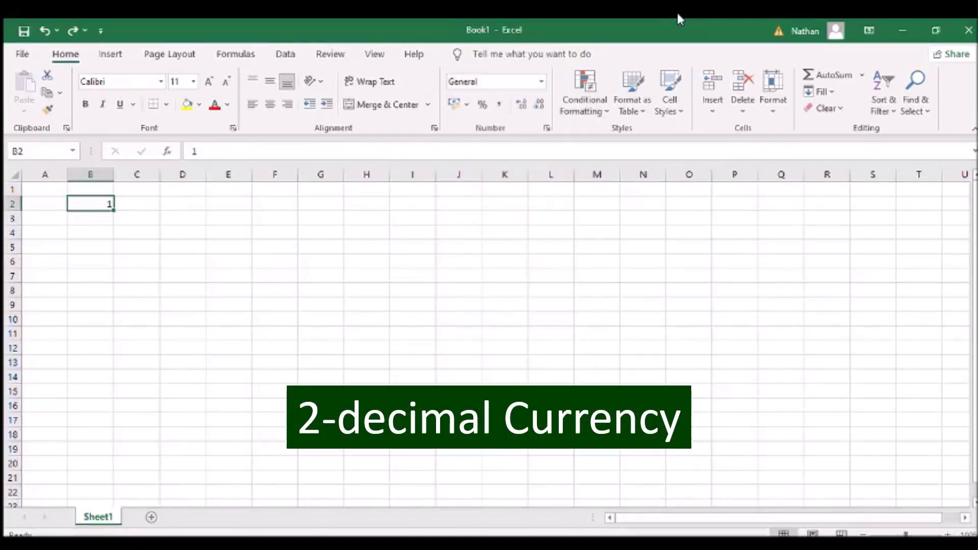
pyautogui.hotkey('ctrl', 'shift', '4')
pyautogui.hotkey('ctrl', 'z')
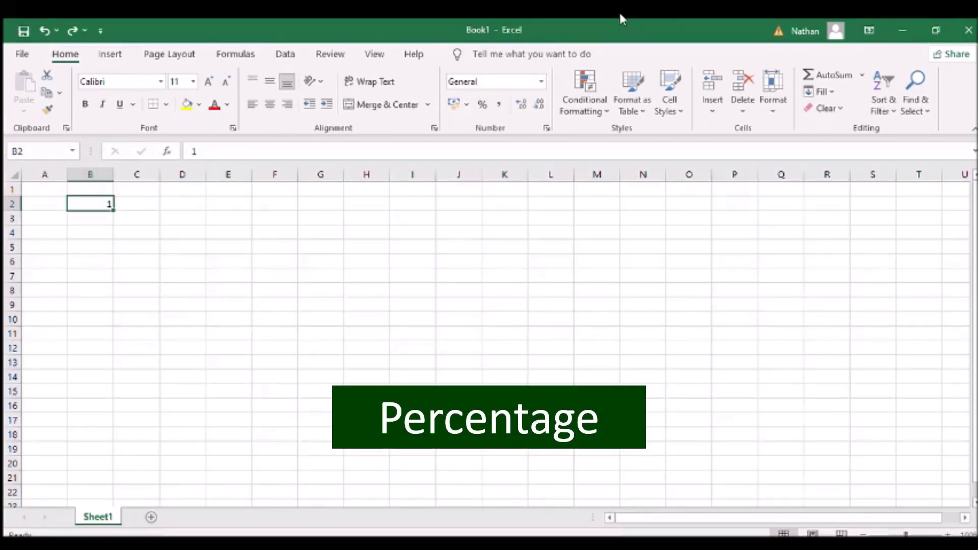
# Preview B2 in Percentage format, then undo it.
pyautogui.hotkey('alt', 'h')
pyautogui.press('n')
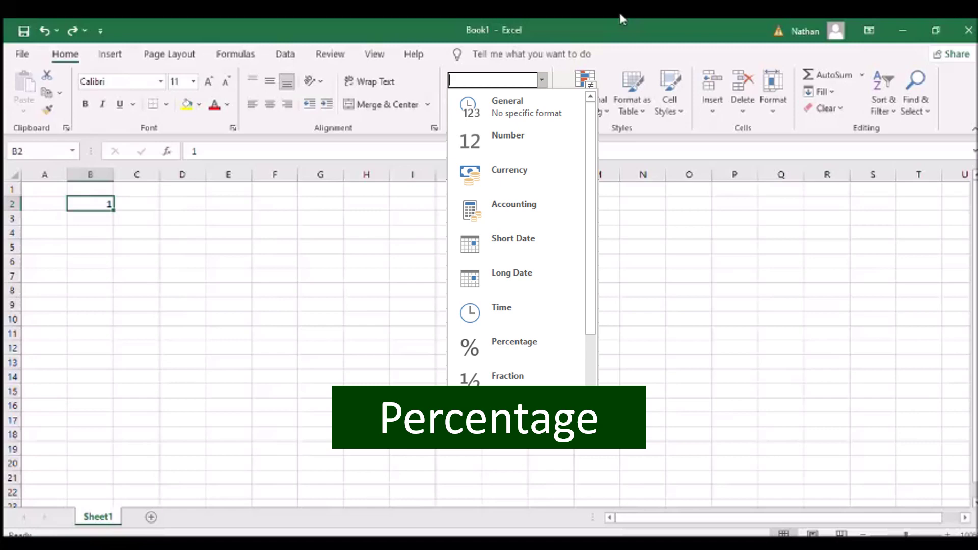
pyautogui.press('Down')
pyautogui.press('Down')
pyautogui.press('Down')
pyautogui.press('Down')
pyautogui.press('Down')
pyautogui.press('Down')
pyautogui.press('Down')
pyautogui.press('Down')
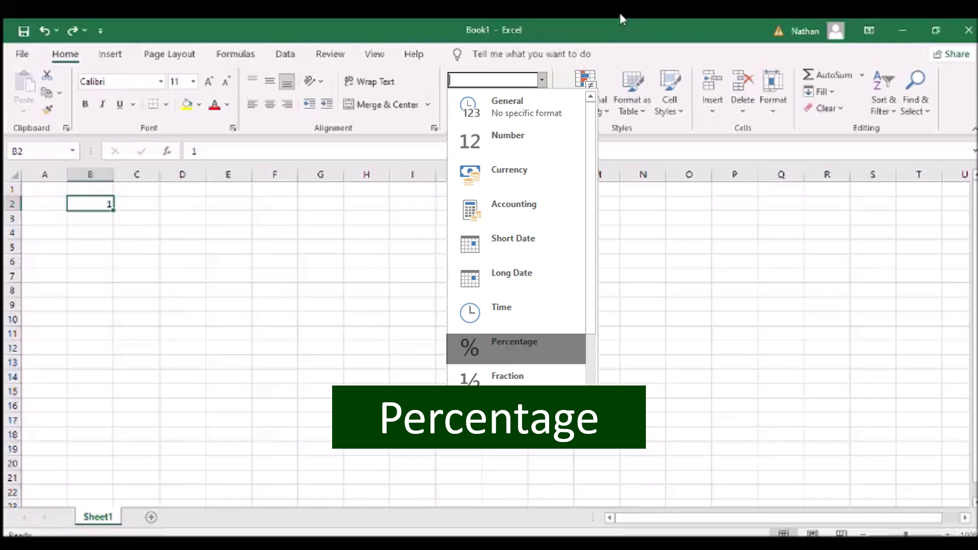
pyautogui.press('Return')
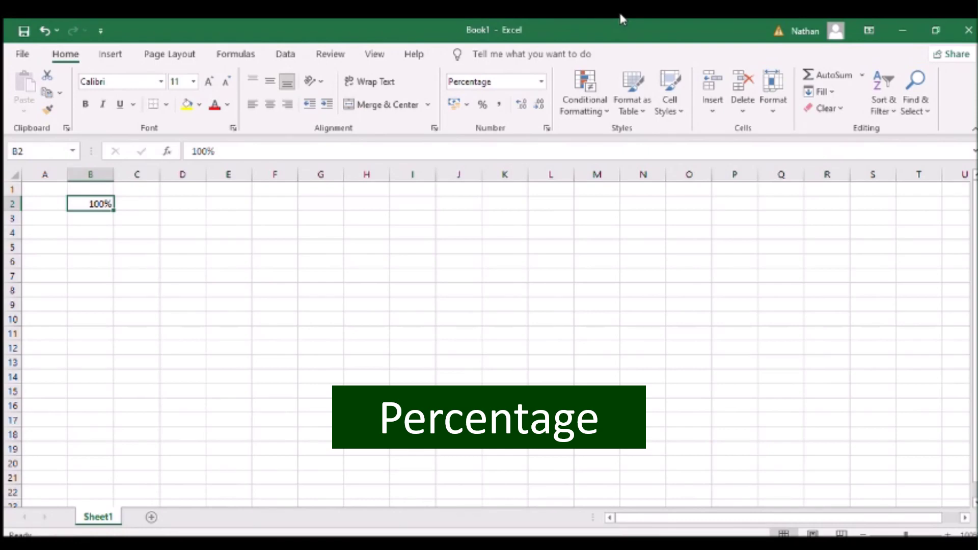
pyautogui.hotkey('ctrl', 'z')
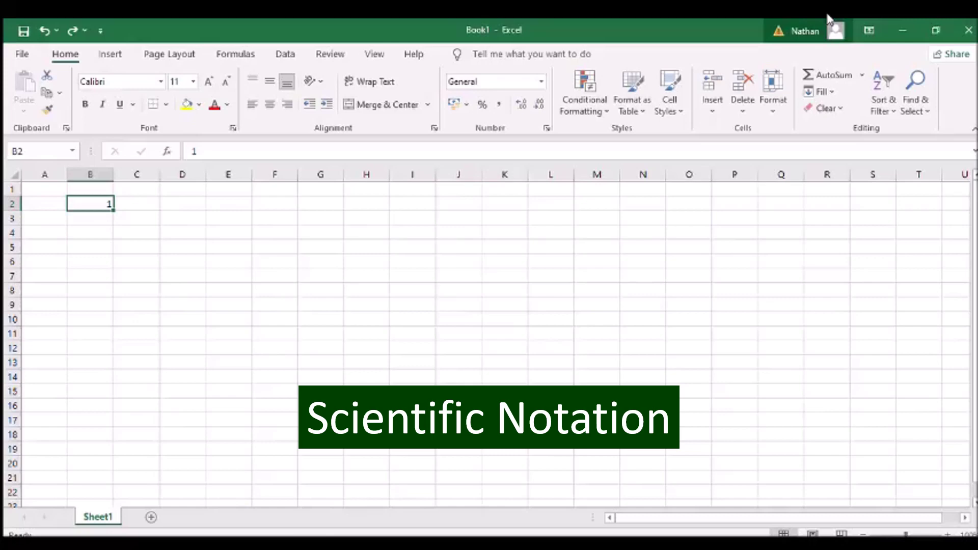
# Preview B2 in Scientific format, then undo it back to General.
pyautogui.hotkey('alt', 'h')
pyautogui.press('n')
pyautogui.scroll(-1, 517, 235)
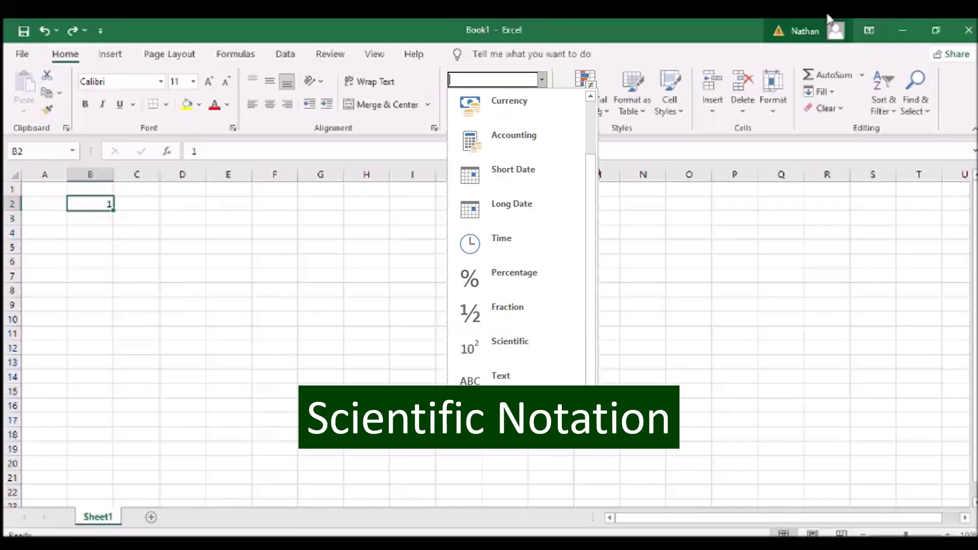
pyautogui.press('Down')
pyautogui.press('Return')
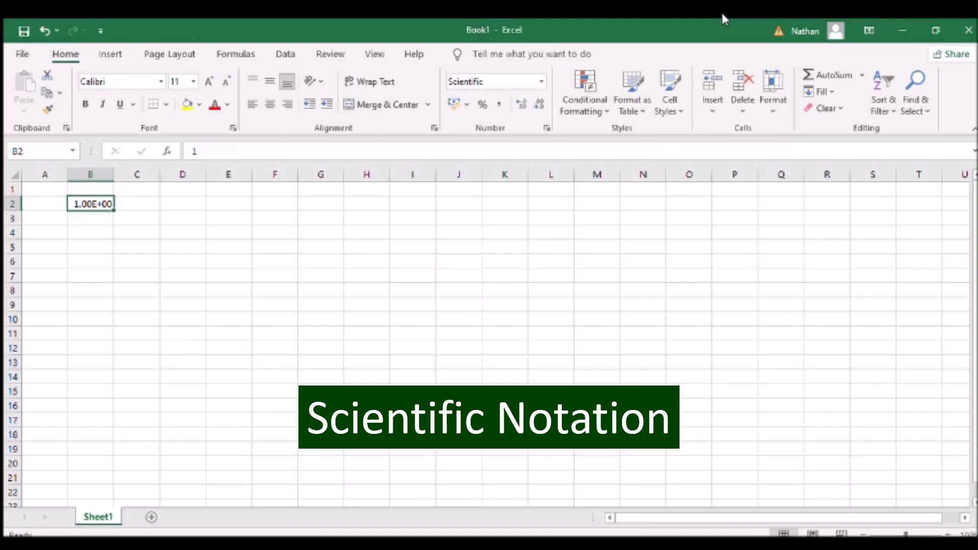
pyautogui.hotkey('ctrl', 'z')
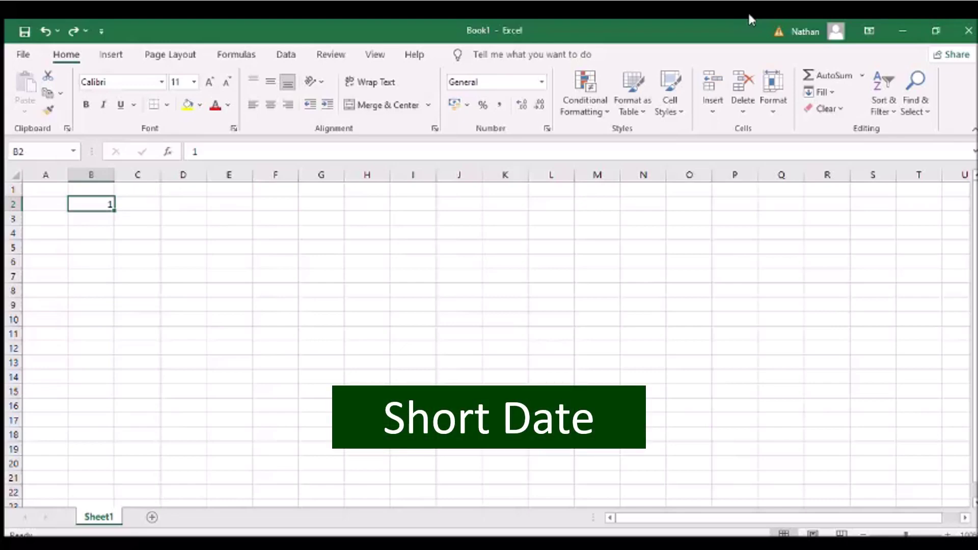
# Preview Short Date and Long Date formats on B2, undoing each.
pyautogui.hotkey('alt', 'h')
pyautogui.press('n')
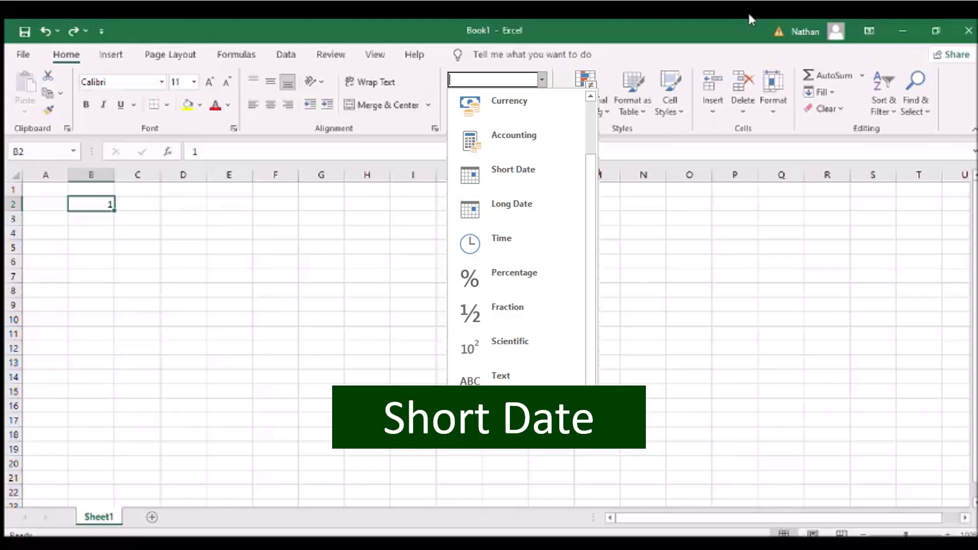
pyautogui.press('Down')
pyautogui.press('Return')
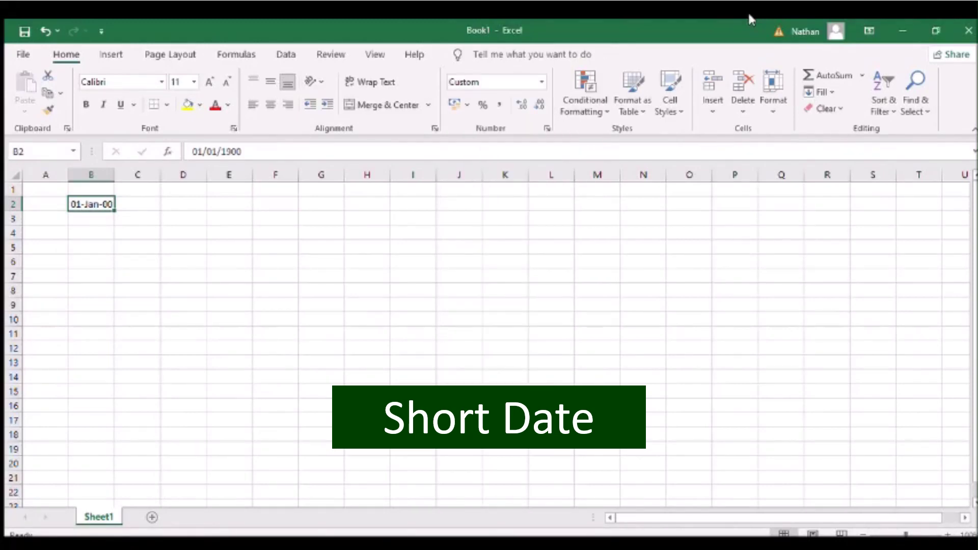
pyautogui.hotkey('ctrl', 'z')
pyautogui.hotkey('alt', 'h')
pyautogui.press('n')
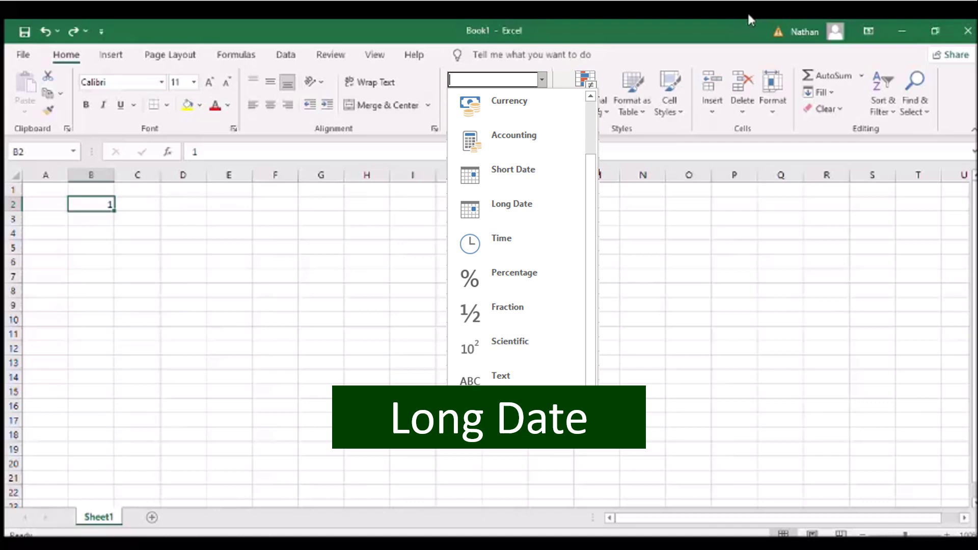
pyautogui.press('Down')
pyautogui.press('Down')
pyautogui.press('Down')
pyautogui.press('Down')
pyautogui.press('Return')
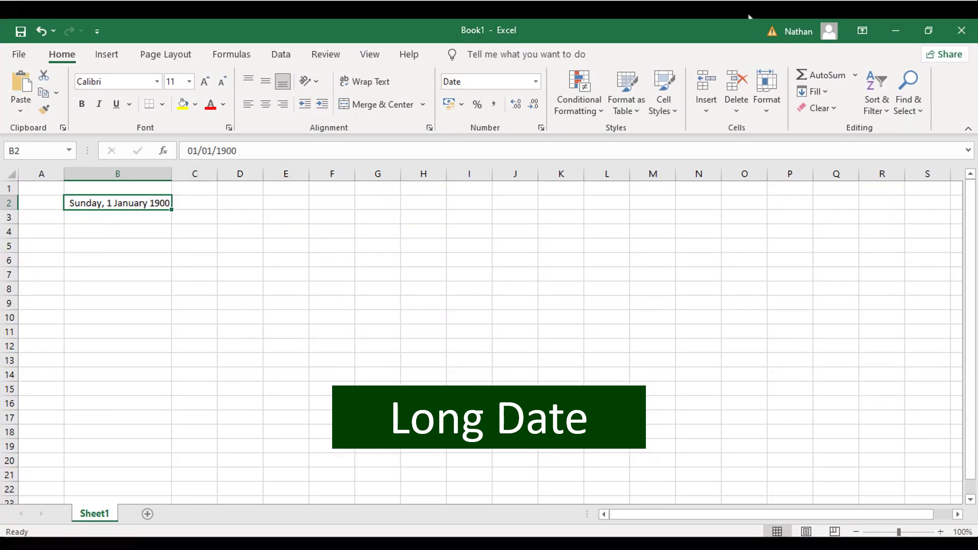
pyautogui.hotkey('ctrl', 'z')
# Apply the Time format to B2 so it reads 12:00 AM.
pyautogui.hotkey('alt', 'h')
pyautogui.press('n')
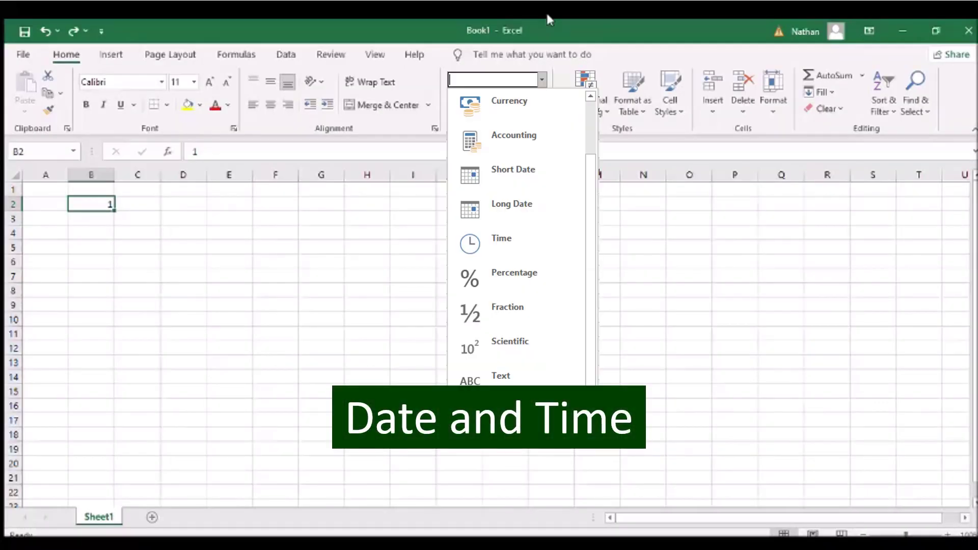
pyautogui.press('Down')
pyautogui.press('Down')
pyautogui.press('Down')
pyautogui.press('Down')
pyautogui.press('Down')
pyautogui.press('Return')
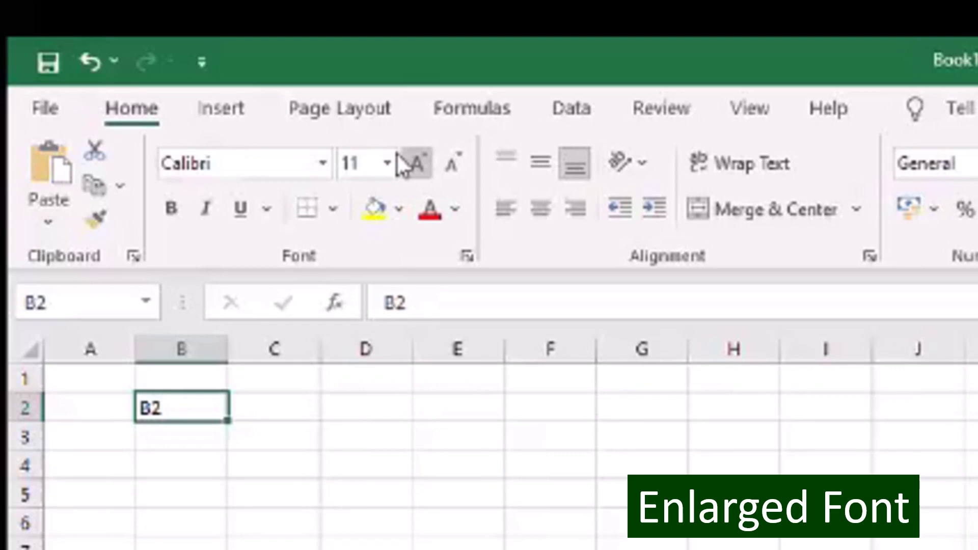
pyautogui.click(403, 165)
pyautogui.click(405, 166)
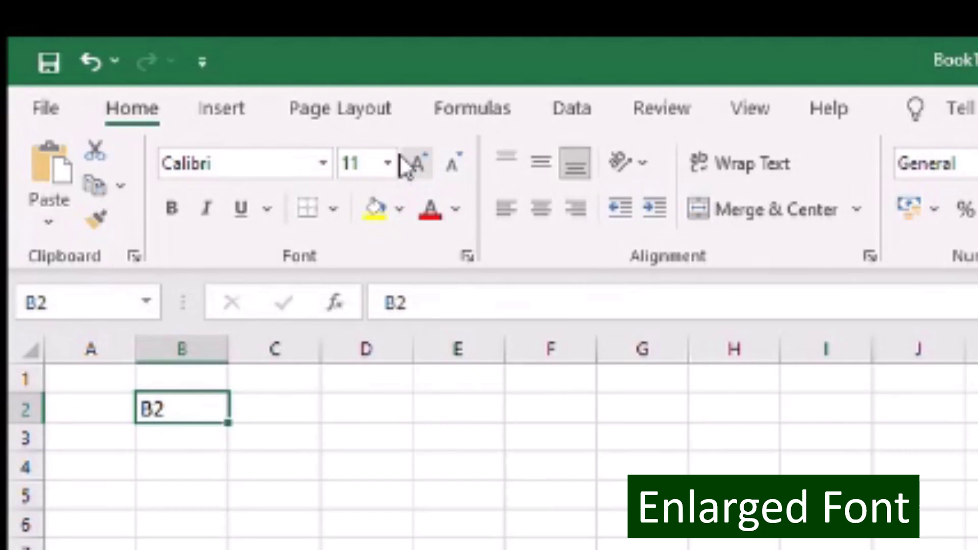
pyautogui.click(405, 165)
pyautogui.click(405, 166)
pyautogui.click(406, 166)
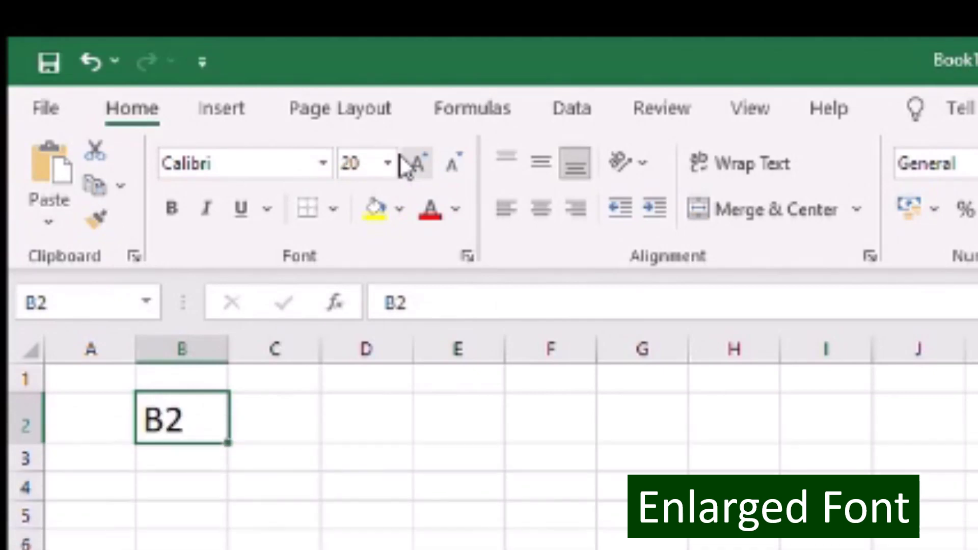
pyautogui.click(406, 165)
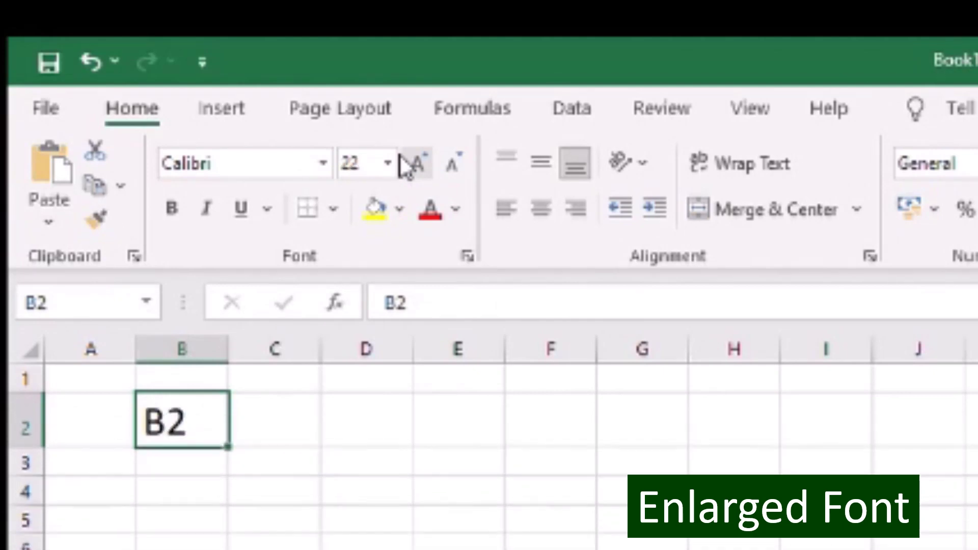
pyautogui.click(451, 163)
pyautogui.click(451, 163)
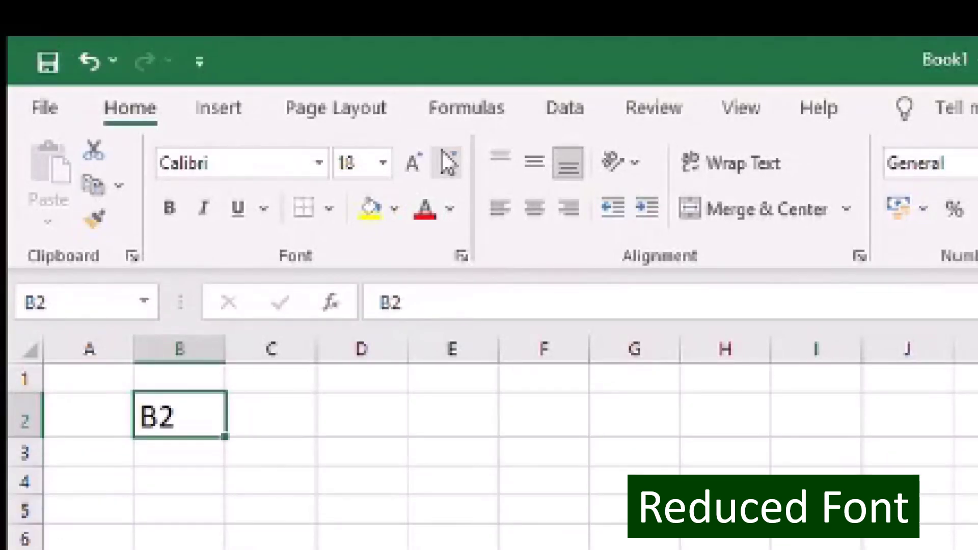
pyautogui.click(445, 162)
pyautogui.click(445, 162)
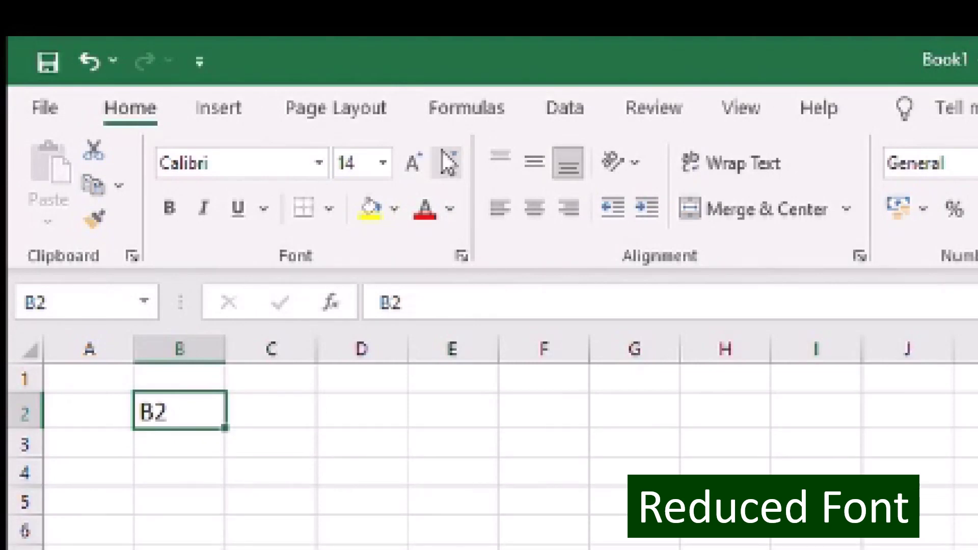
pyautogui.click(448, 162)
pyautogui.click(449, 162)
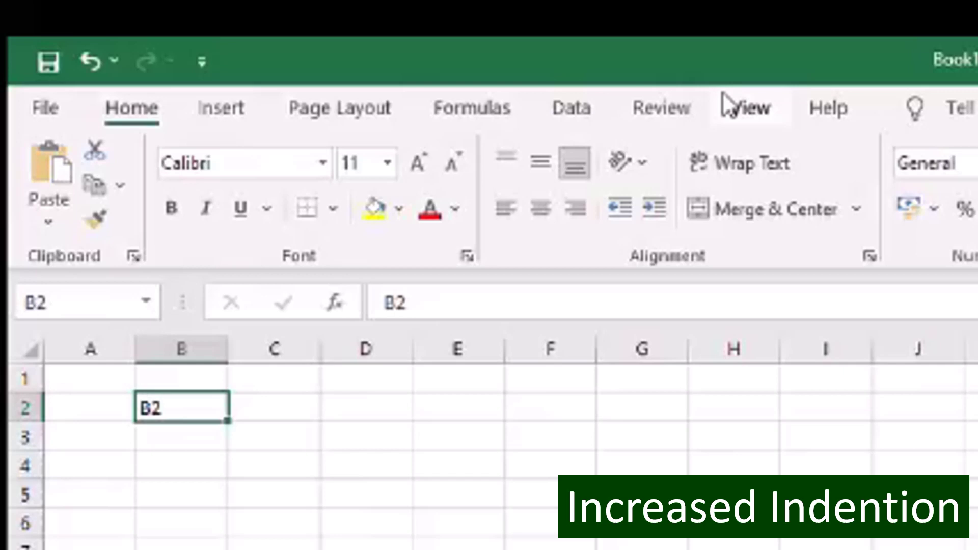
# Indent B2's text five steps to the right.
pyautogui.click(652, 203)
pyautogui.click(652, 204)
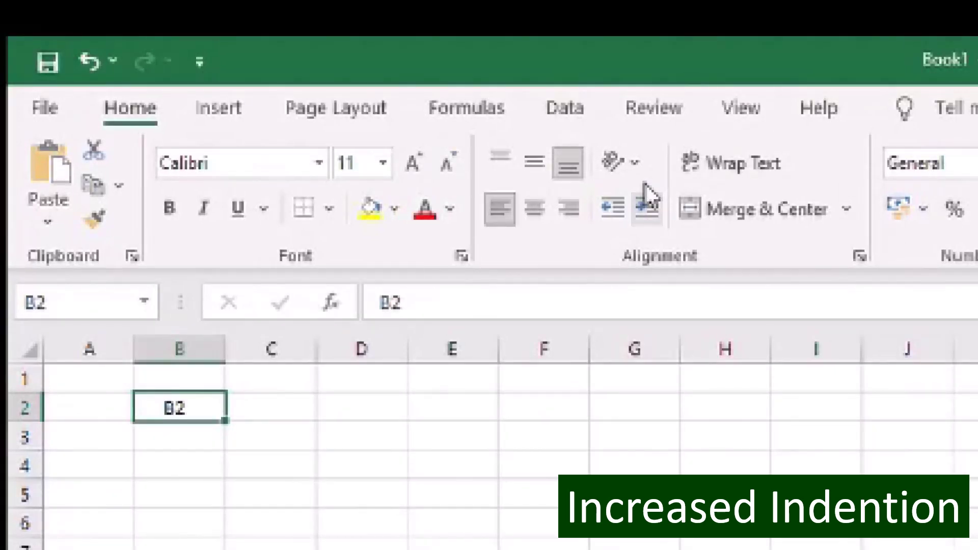
pyautogui.click(646, 203)
pyautogui.click(646, 204)
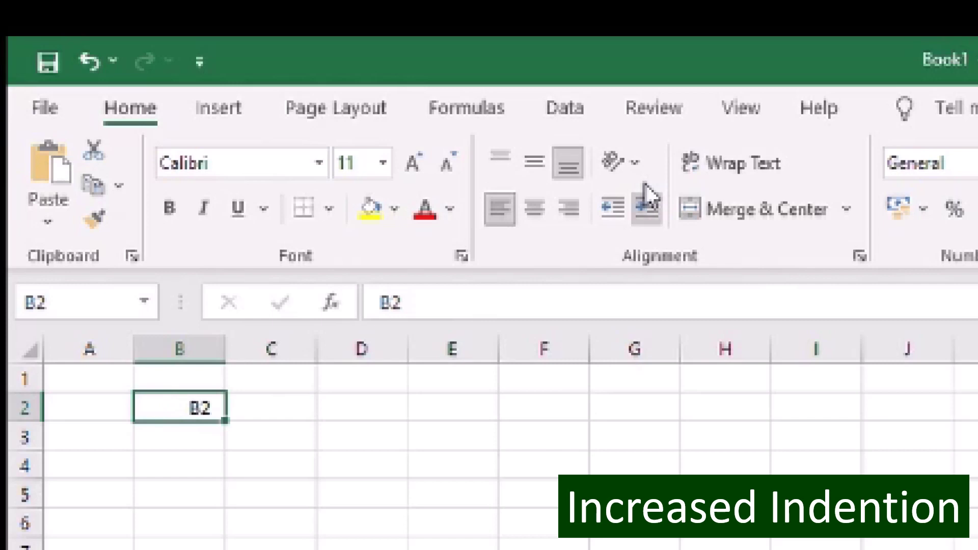
pyautogui.click(646, 204)
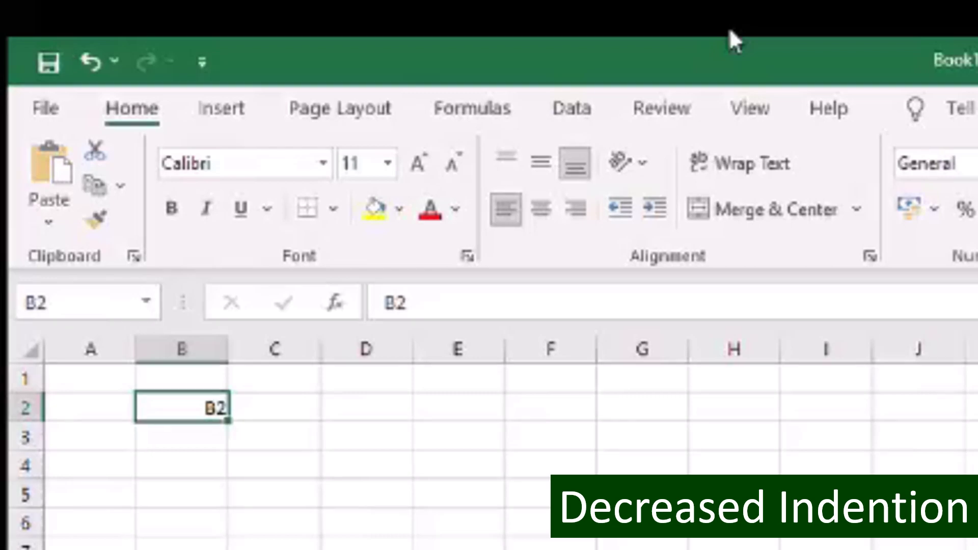
# Remove all of B2's indent and clear the cell's contents.
pyautogui.click(611, 186)
pyautogui.click(611, 186)
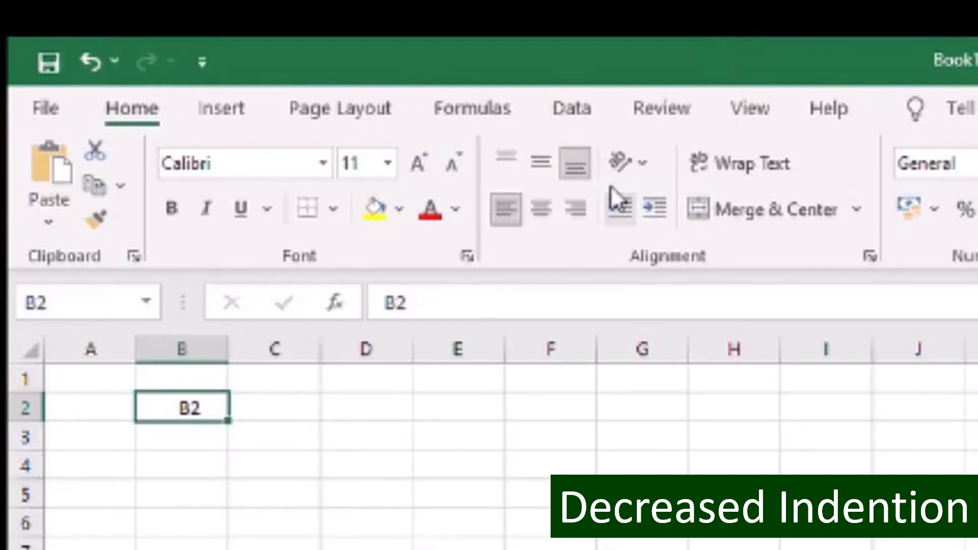
pyautogui.click(611, 185)
pyautogui.click(610, 186)
pyautogui.click(610, 186)
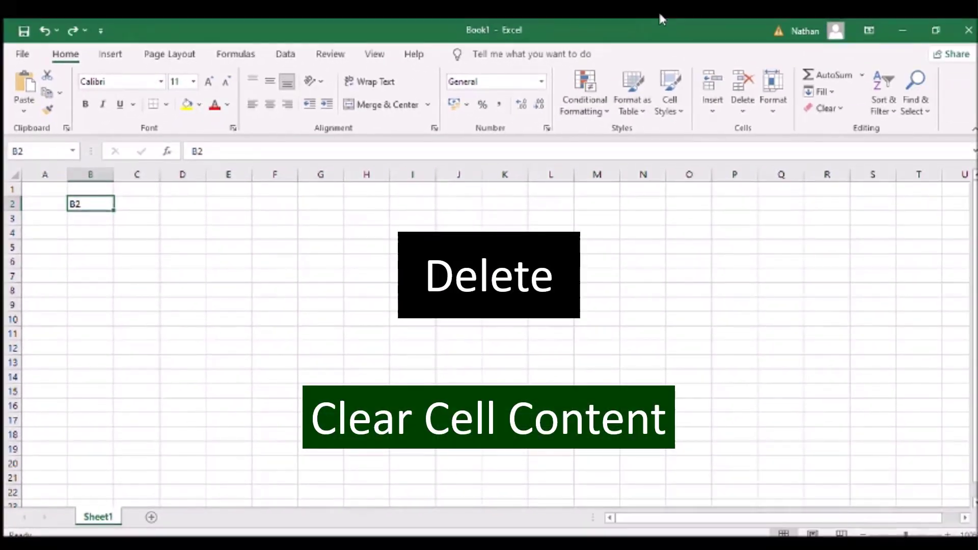
pyautogui.press('Delete')
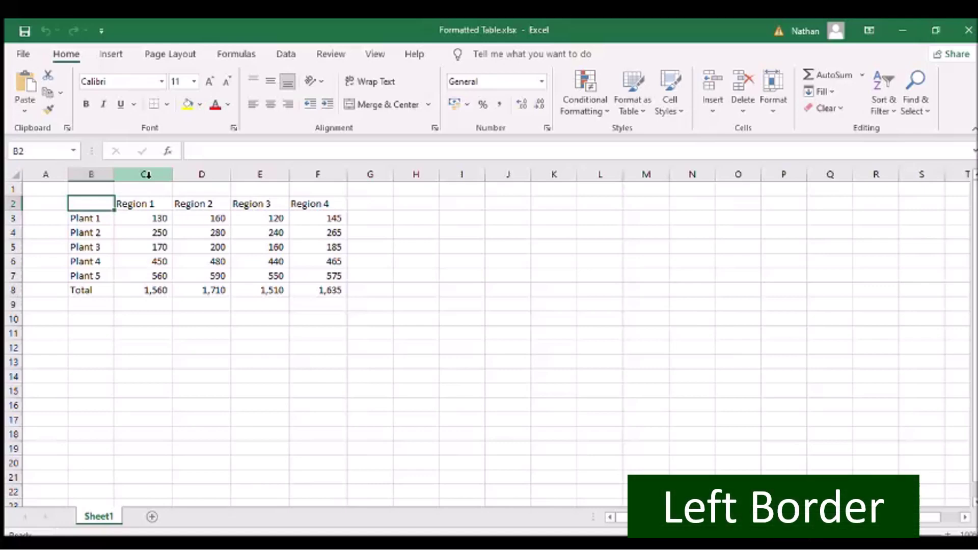
# Give the Plant column B2:B8 a left border.
pyautogui.moveTo(102, 202); pyautogui.dragTo(96, 290)
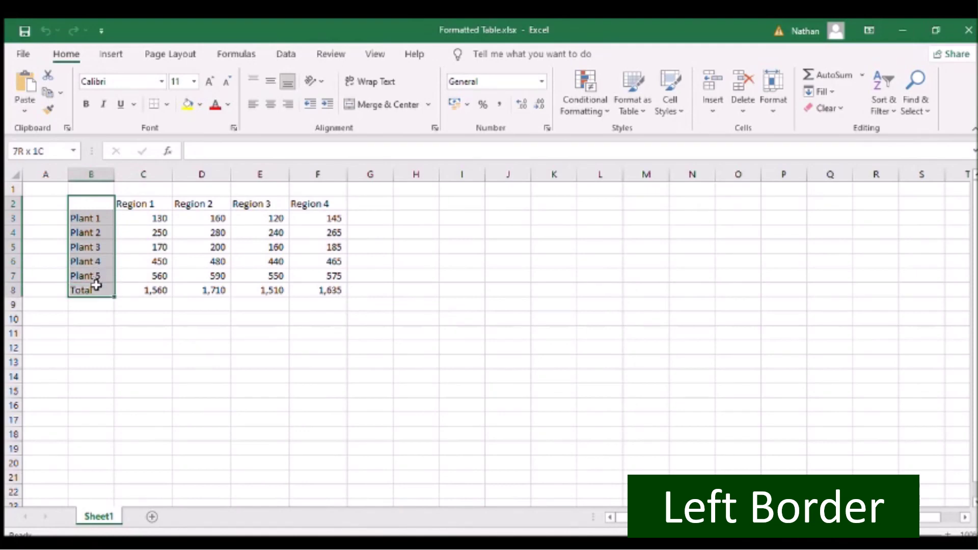
pyautogui.click(168, 106)
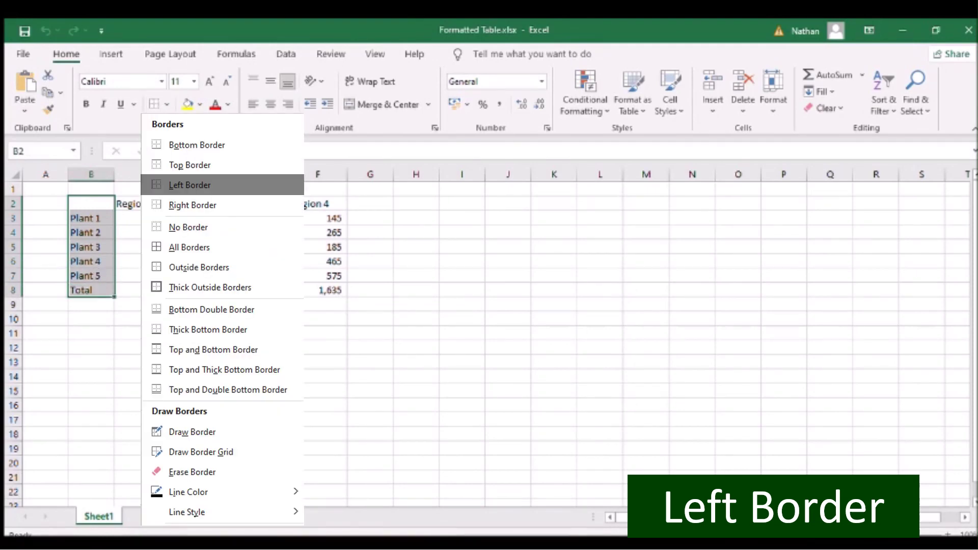
pyautogui.click(193, 185)
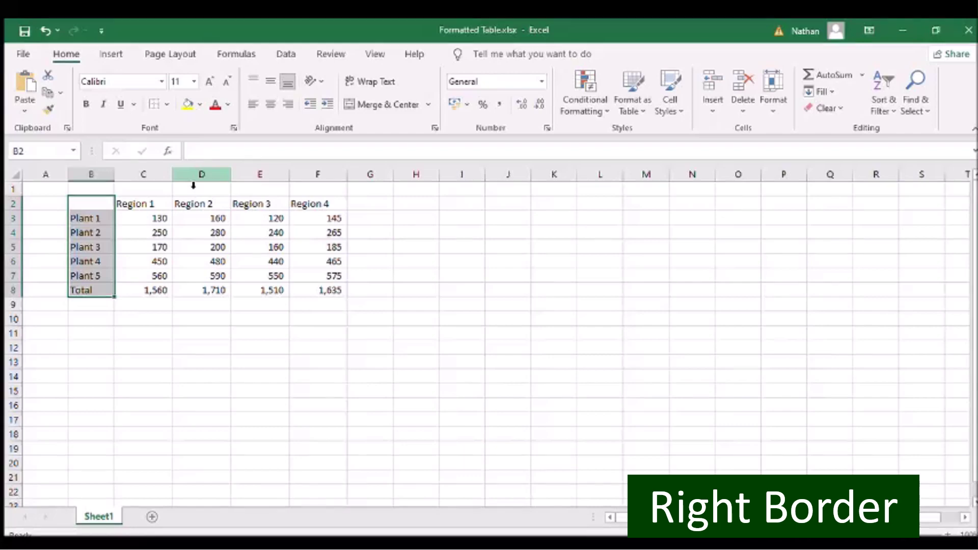
# Give the Region 4 column F2:F8 a right border.
pyautogui.moveTo(293, 204); pyautogui.dragTo(311, 288)
pyautogui.click(168, 105)
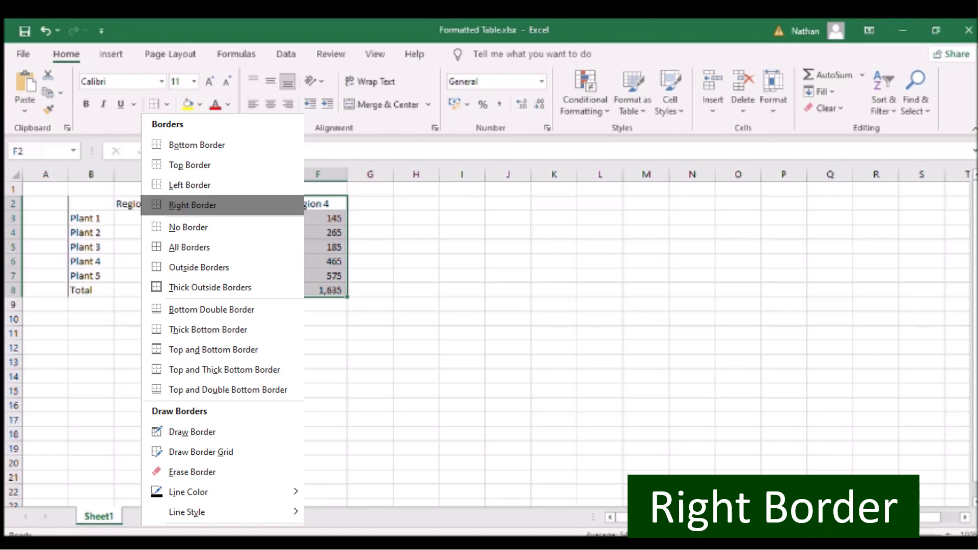
pyautogui.click(209, 211)
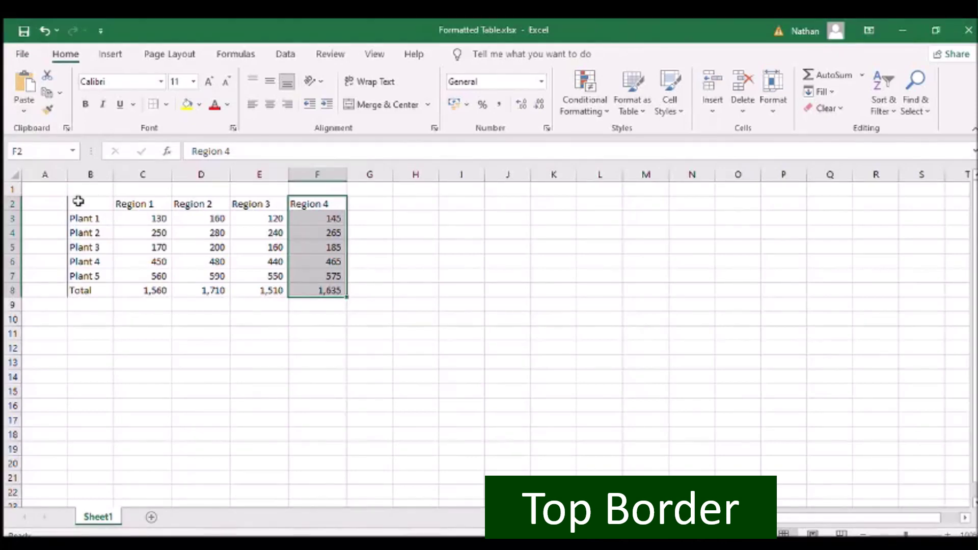
# Apply a bottom border to the Total row B8:F8.
pyautogui.moveTo(79, 202); pyautogui.dragTo(296, 204)
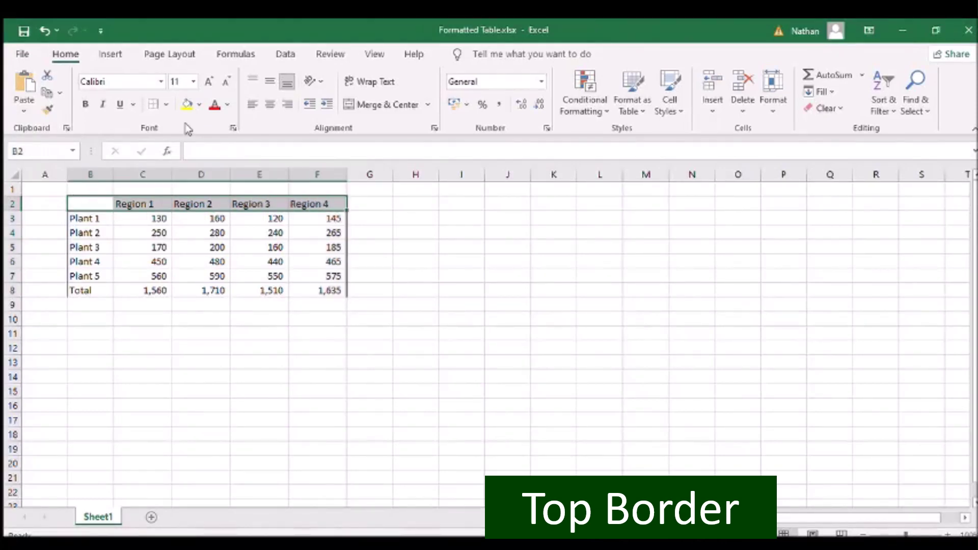
pyautogui.click(166, 104)
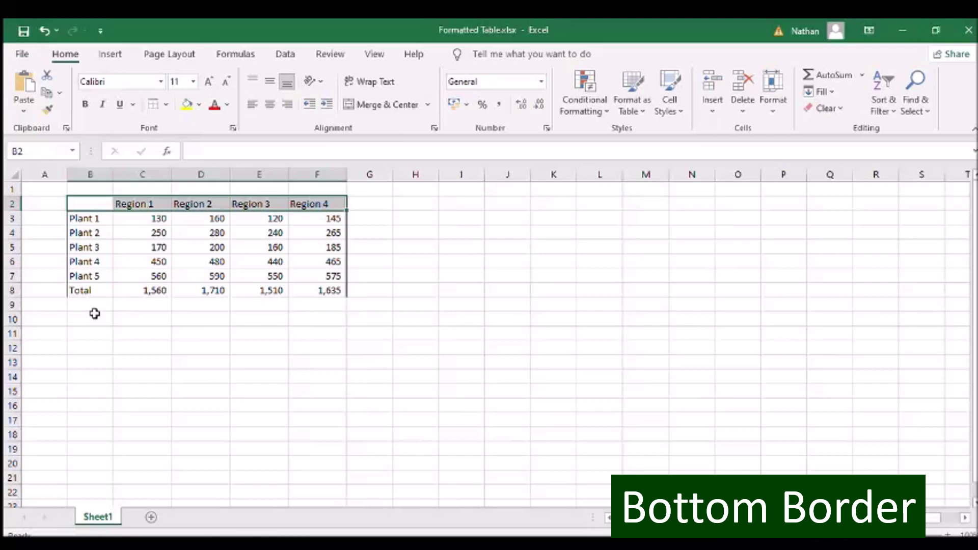
pyautogui.moveTo(87, 290); pyautogui.dragTo(301, 286)
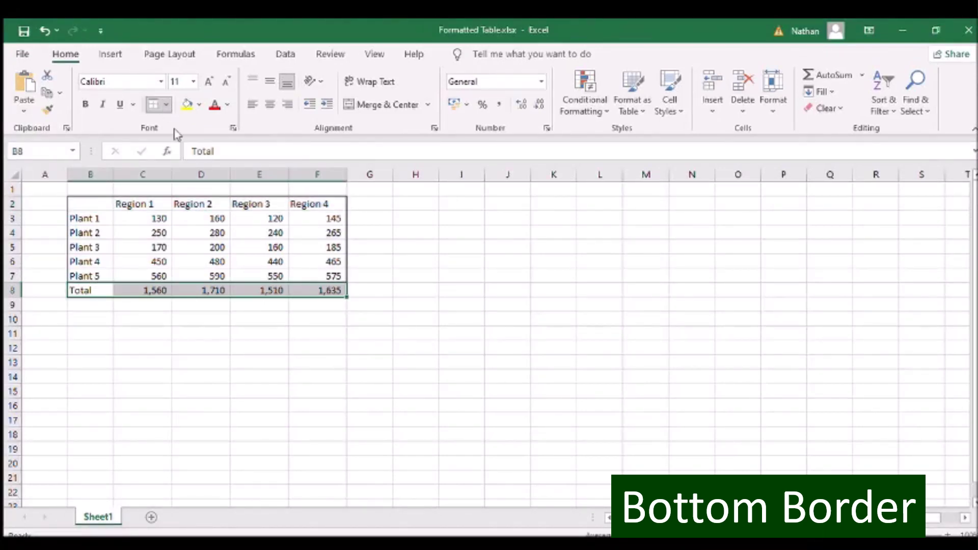
pyautogui.click(166, 104)
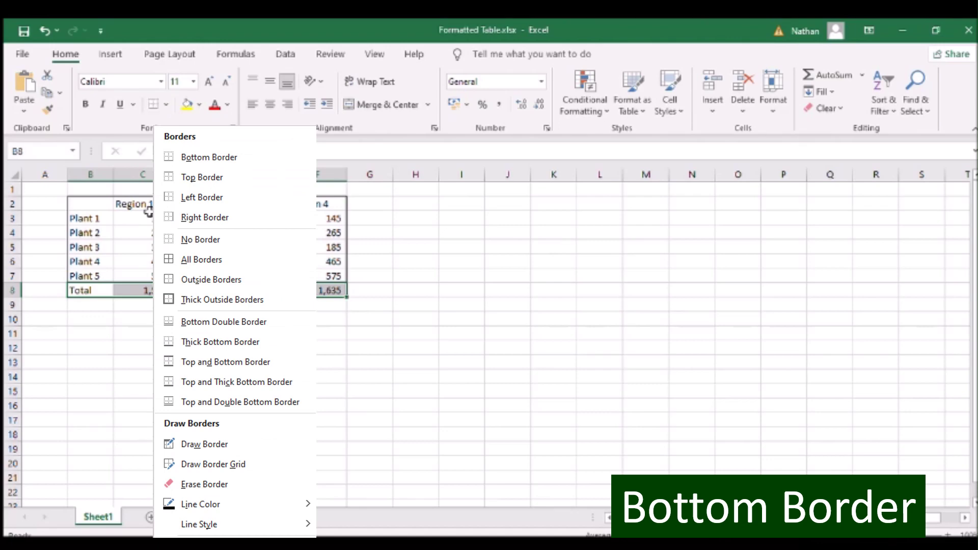
pyautogui.press('Down')
pyautogui.press('Escape')
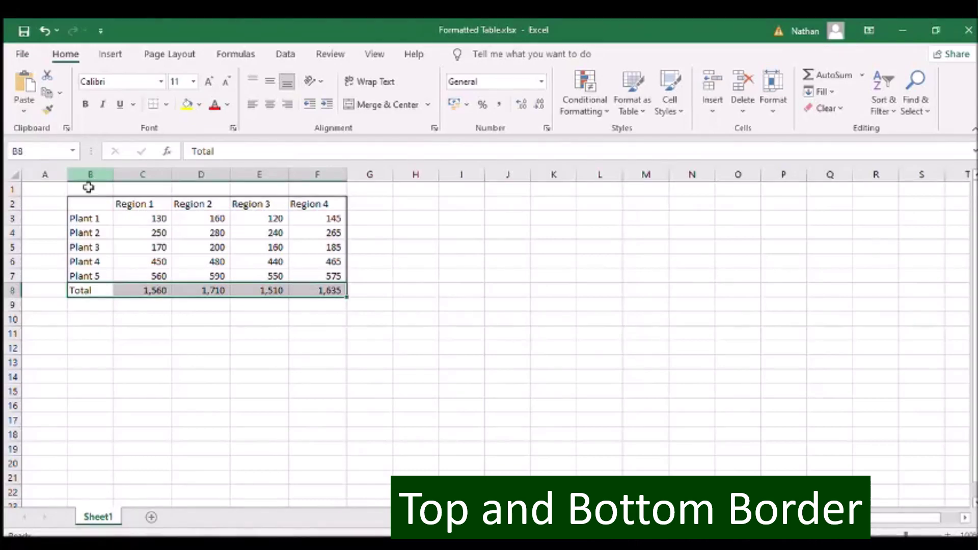
# Apply a Top and Bottom Border to the header row B2:F2.
pyautogui.moveTo(88, 204); pyautogui.dragTo(286, 202)
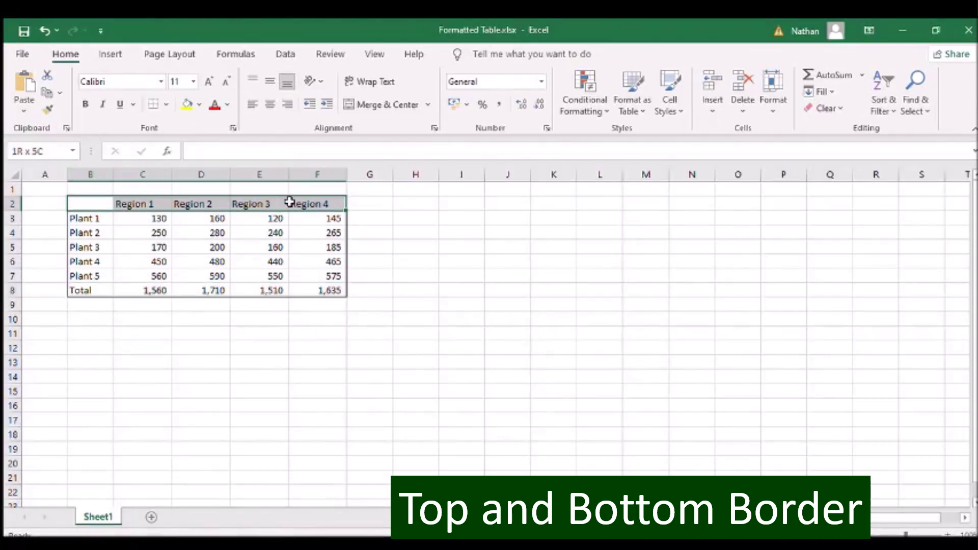
pyautogui.click(166, 104)
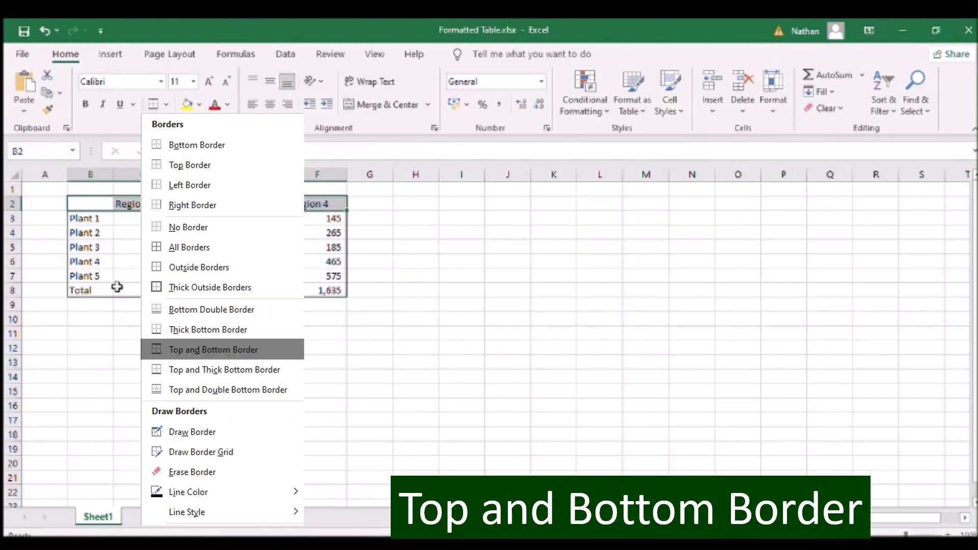
pyautogui.press('Return')
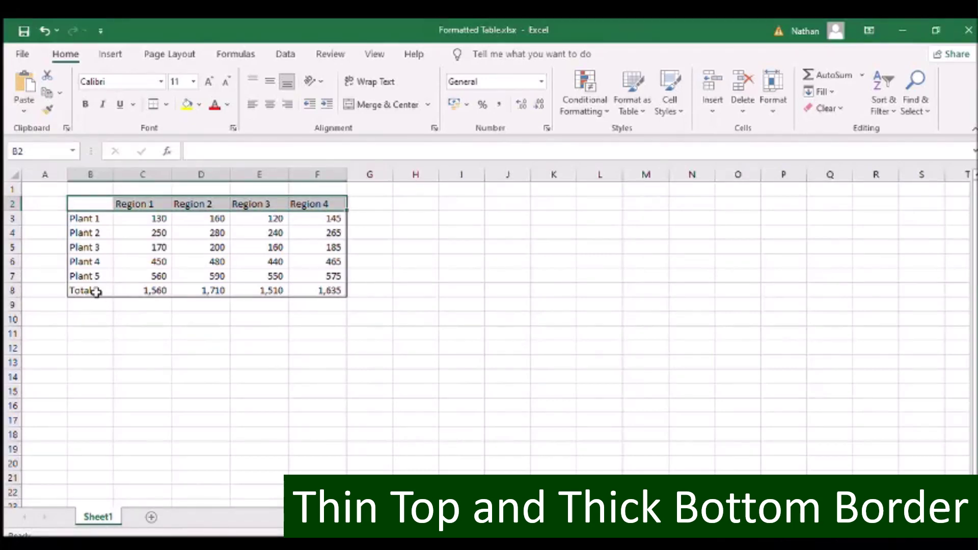
# Give the Total row B8:F8 a Top and Thick Bottom Border.
pyautogui.moveTo(98, 293); pyautogui.dragTo(312, 290)
pyautogui.click(167, 104)
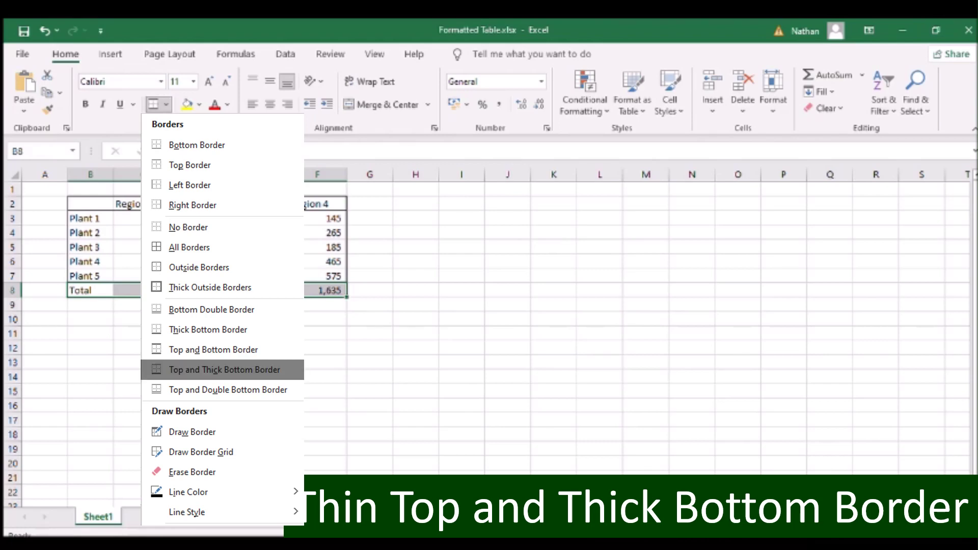
pyautogui.click(216, 369)
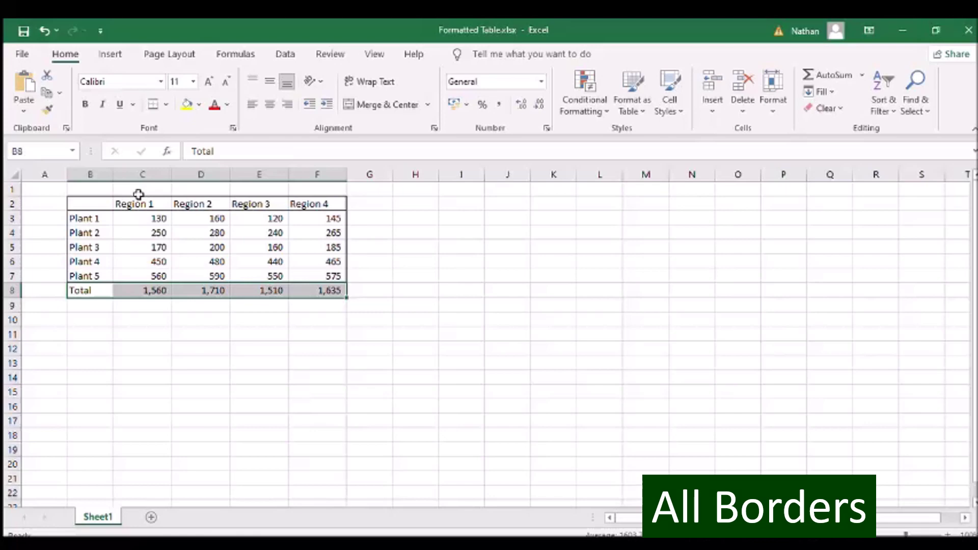
# Apply All Borders to the Plant 1–5 rows B3:F7.
pyautogui.moveTo(100, 216); pyautogui.dragTo(309, 282)
pyautogui.click(166, 104)
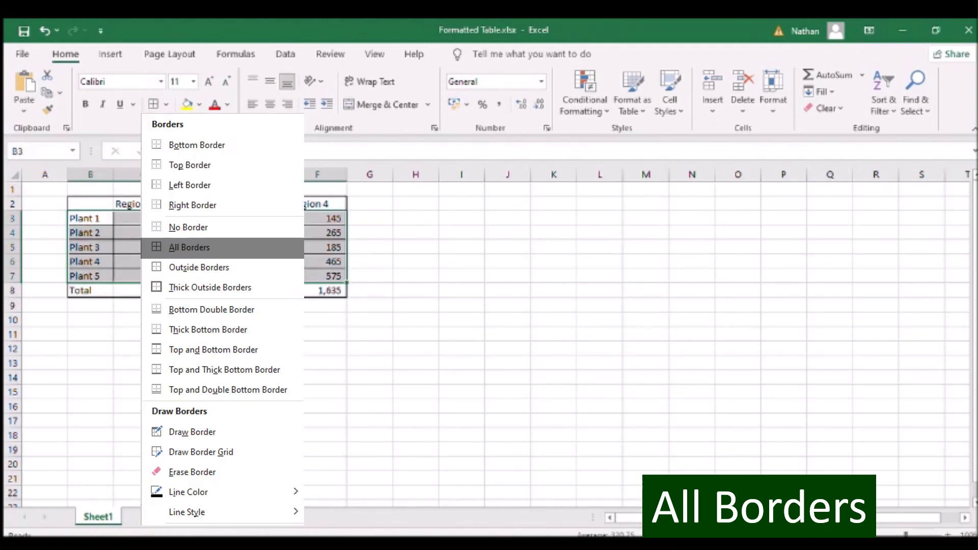
pyautogui.click(189, 247)
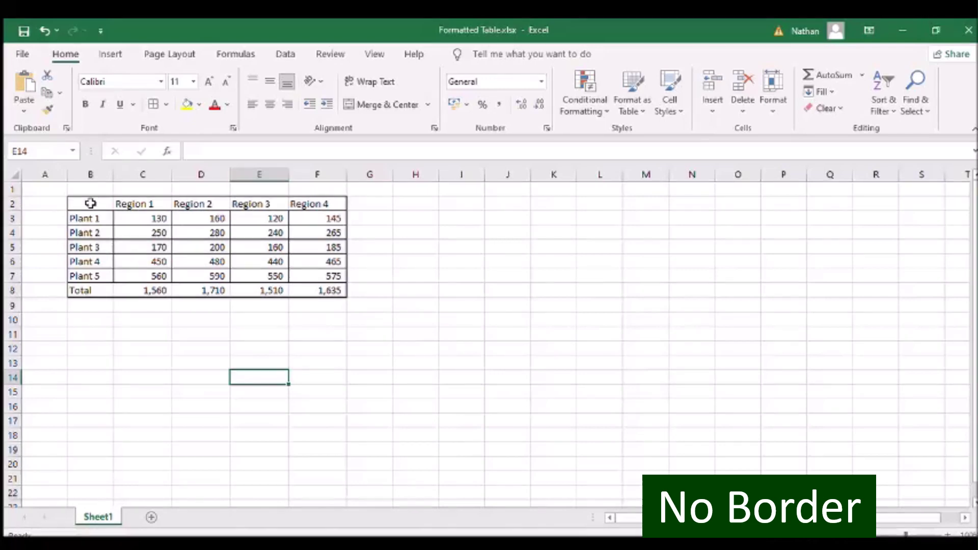
pyautogui.moveTo(90, 203); pyautogui.dragTo(306, 291)
pyautogui.click(166, 104)
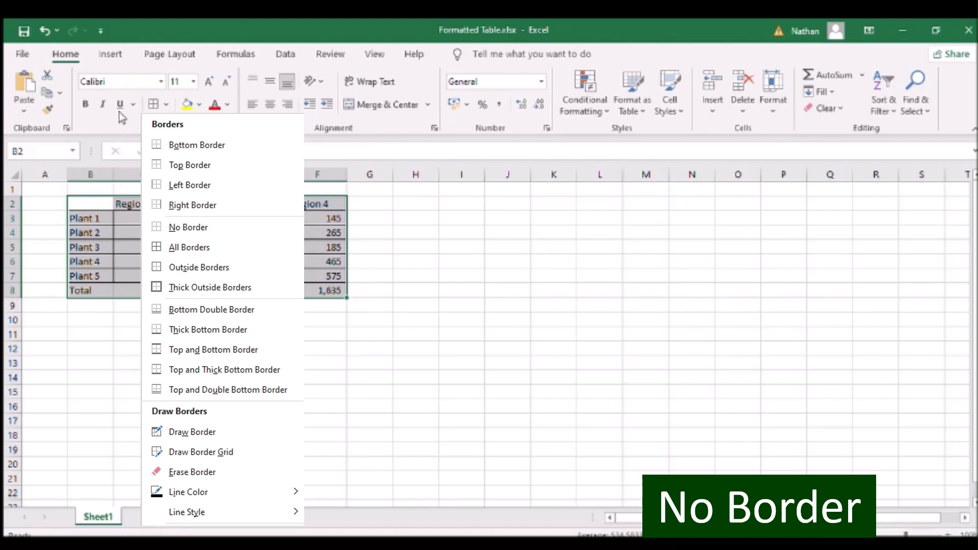
pyautogui.click(168, 105)
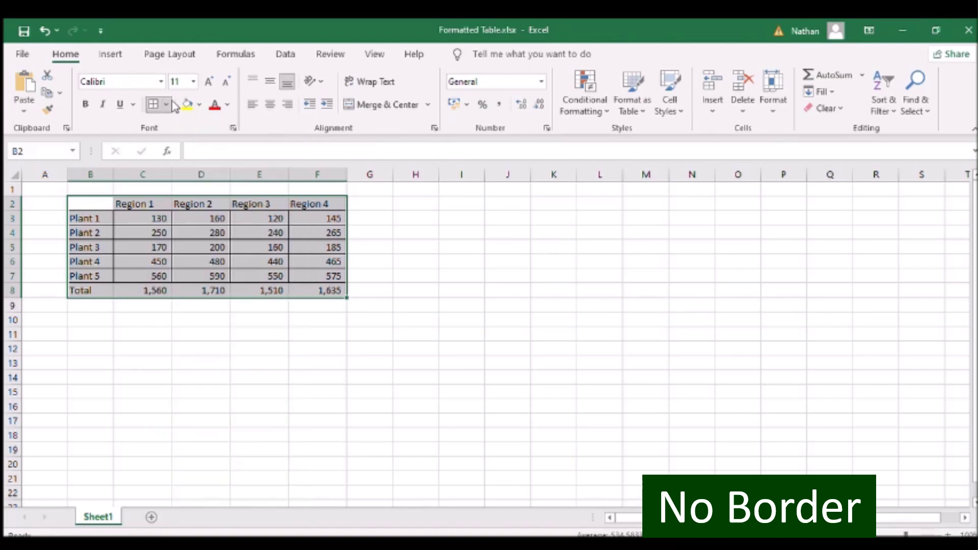
pyautogui.click(223, 224)
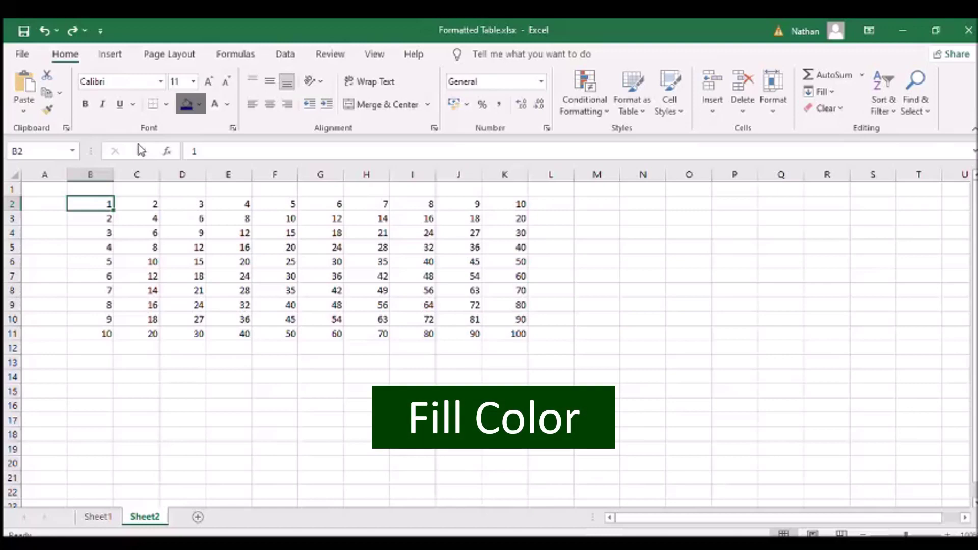
# Fill B2:K2 blue with white numbers, and fill B3:B11 blue.
pyautogui.moveTo(92, 204); pyautogui.dragTo(517, 203)
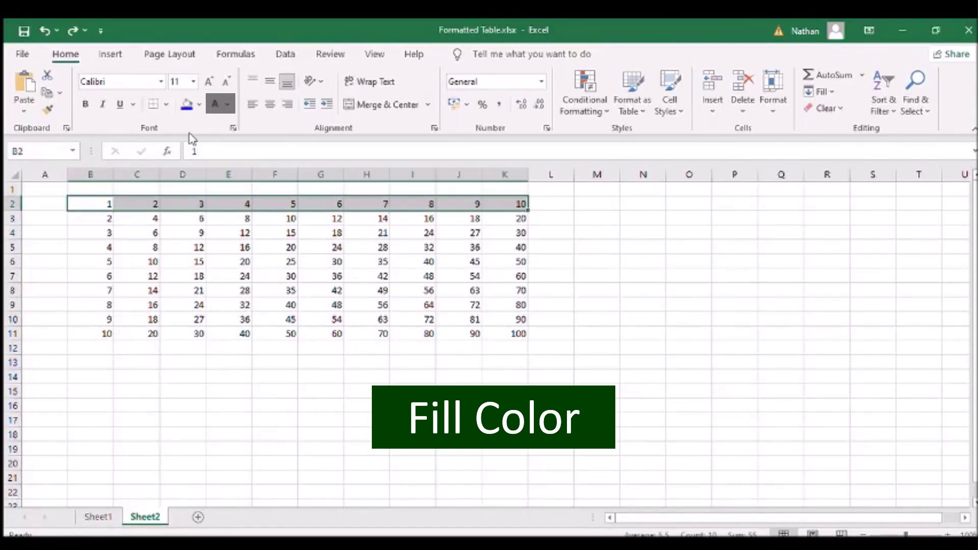
pyautogui.click(187, 104)
pyautogui.click(222, 106)
pyautogui.moveTo(96, 218); pyautogui.dragTo(94, 334)
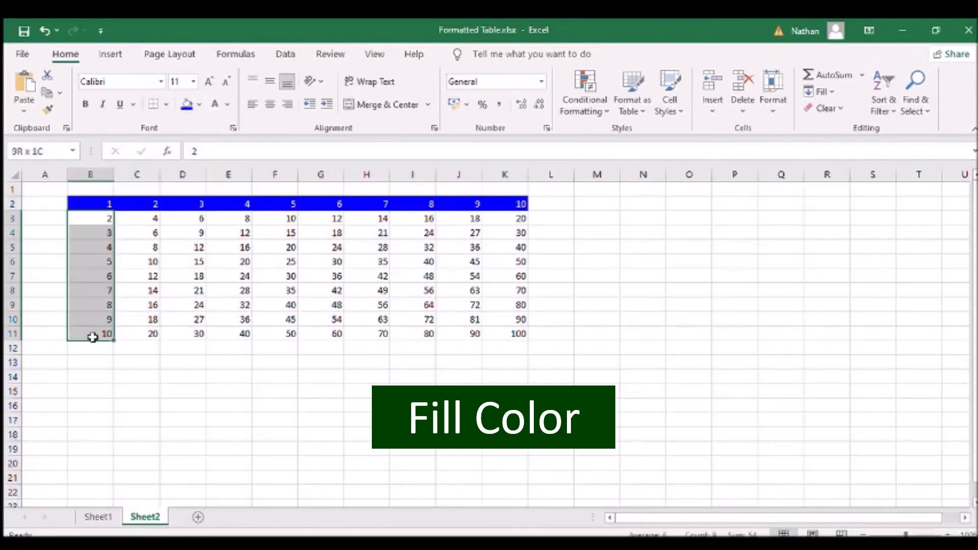
pyautogui.click(187, 104)
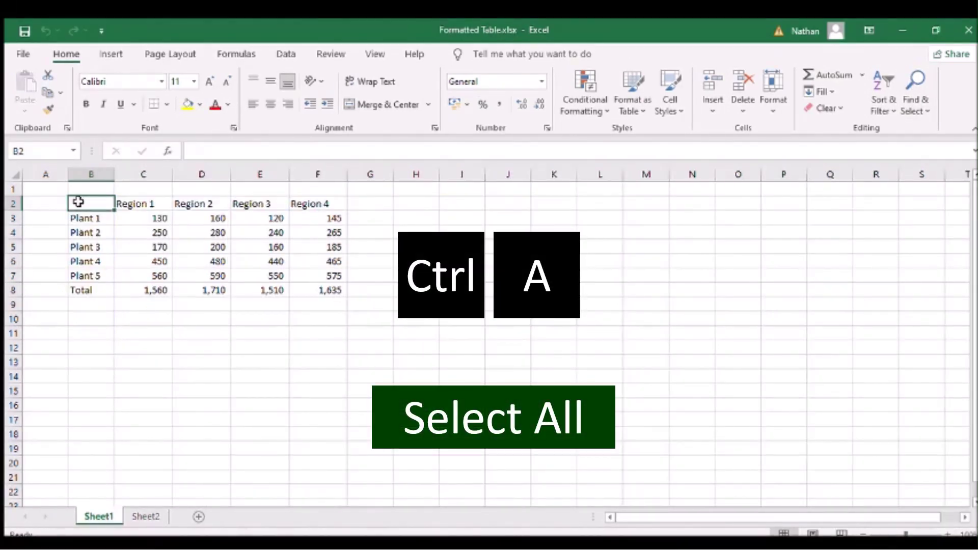
pyautogui.hotkey('ctrl', 'a')
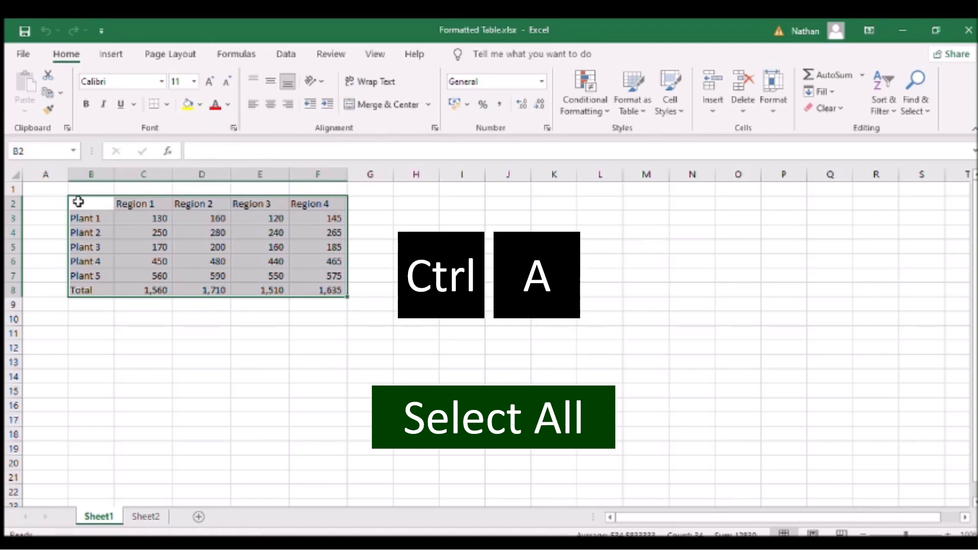
pyautogui.hotkey('ctrl', 'c')
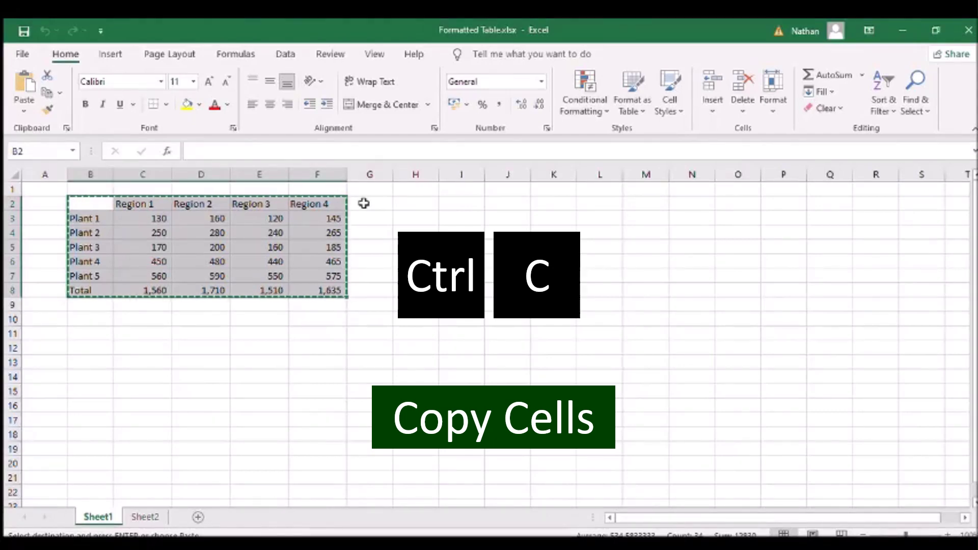
pyautogui.click(403, 205)
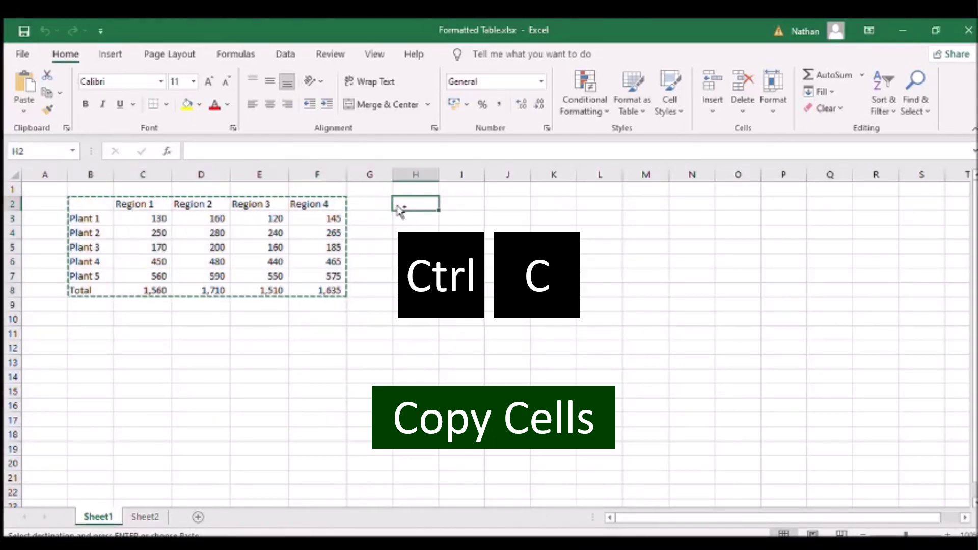
pyautogui.hotkey('ctrl', 'v')
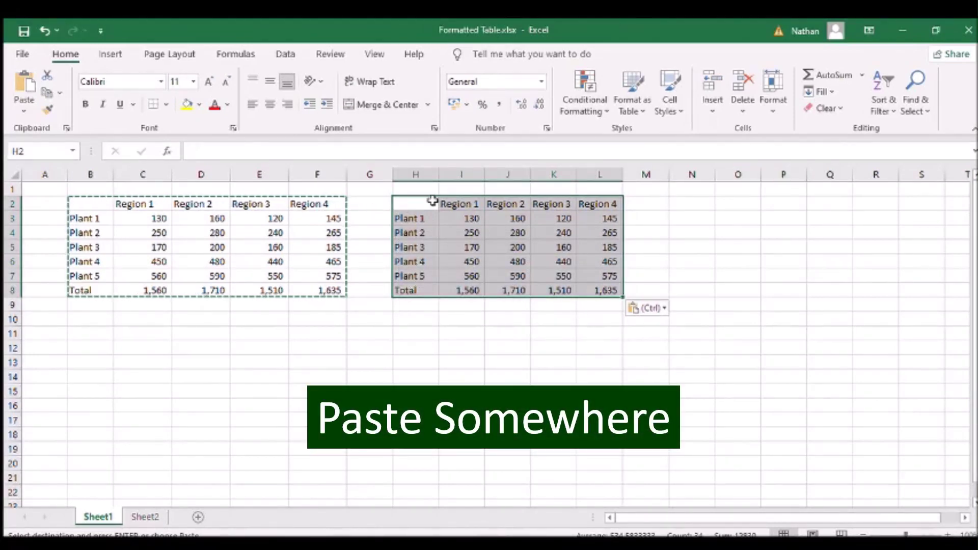
pyautogui.hotkey('ctrl', 'c')
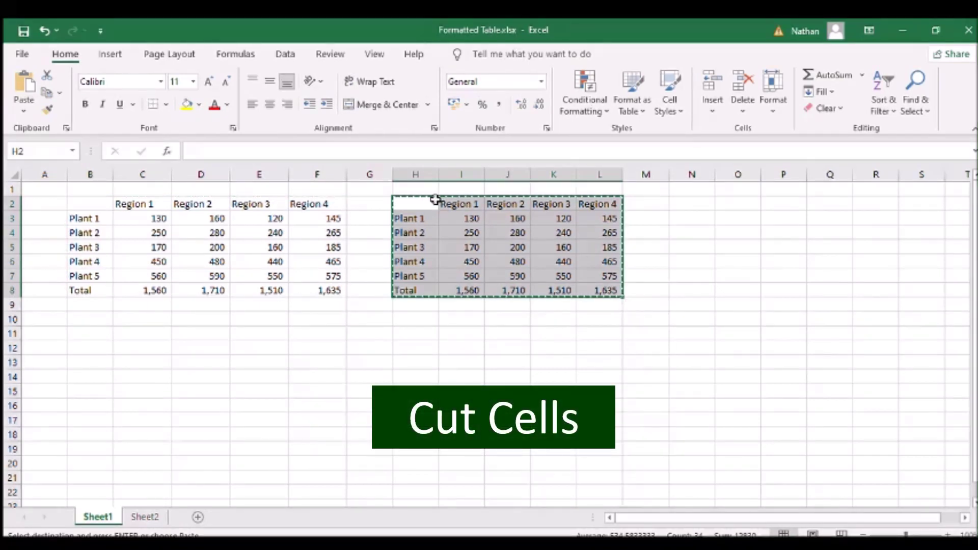
pyautogui.hotkey('ctrl', 'x')
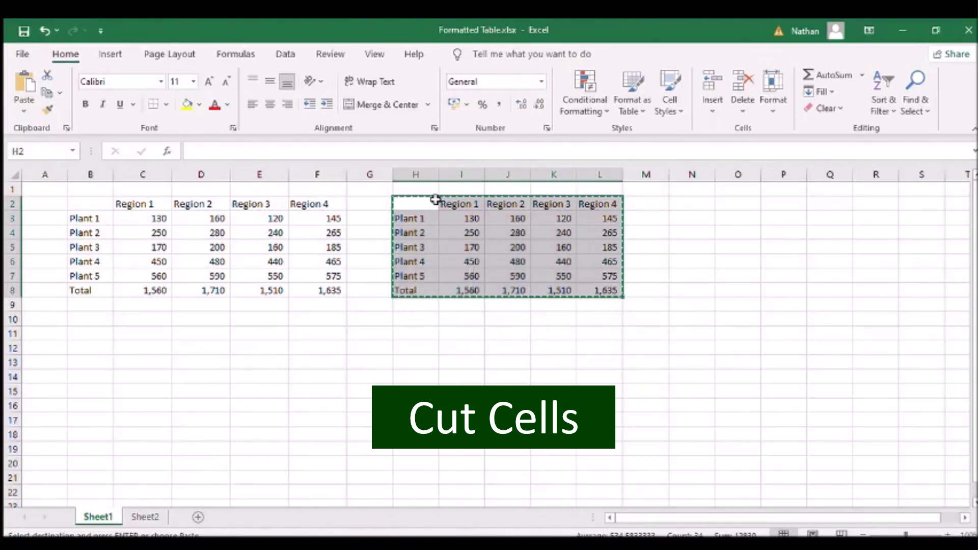
pyautogui.click(90, 202)
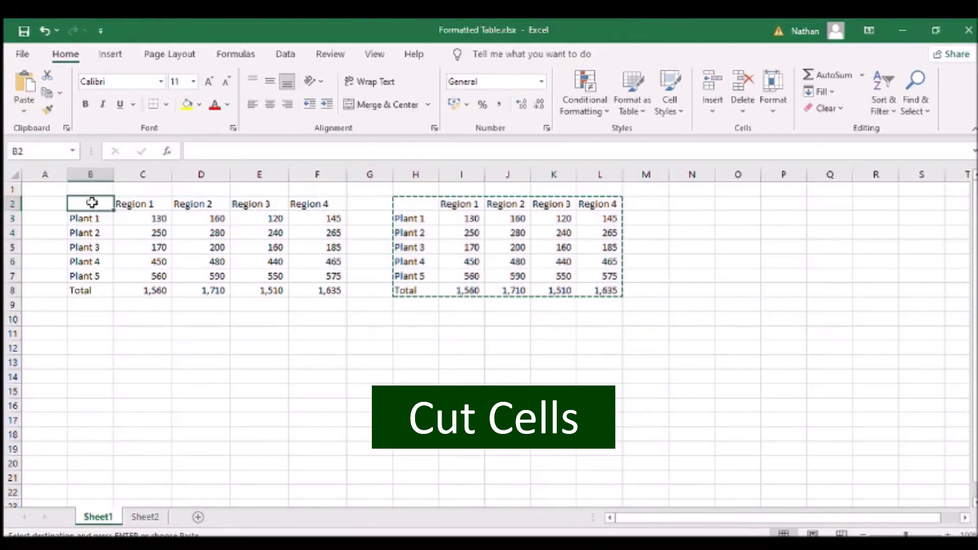
pyautogui.hotkey('ctrl', 'v')
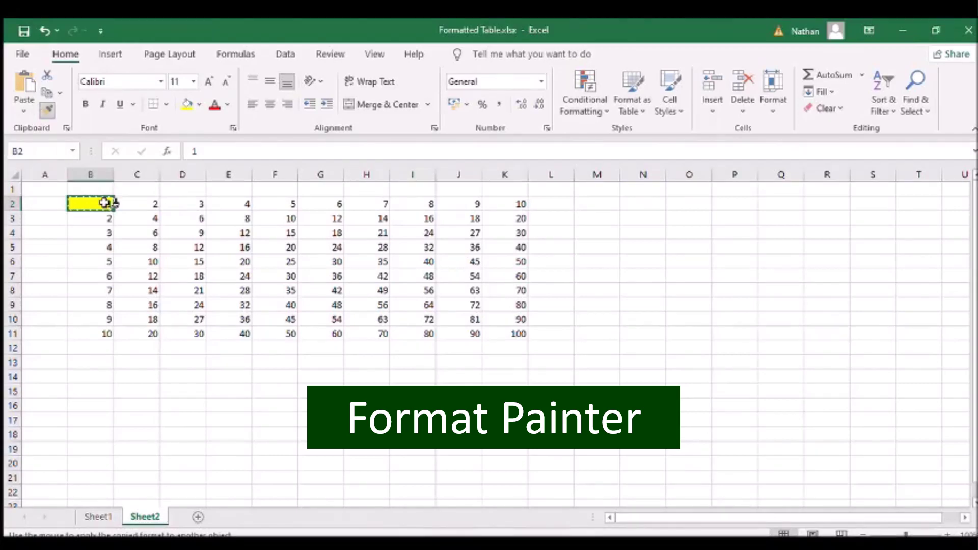
# Use Format Painter to copy B2's yellow fill onto C2:K2 and B3:B11.
pyautogui.moveTo(137, 202); pyautogui.dragTo(496, 199)
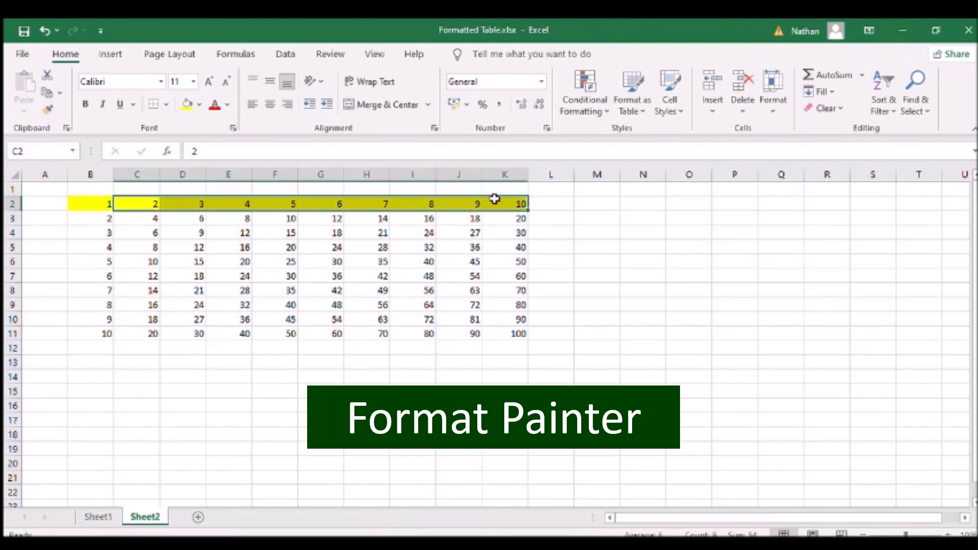
pyautogui.moveTo(77, 205); pyautogui.dragTo(95, 328)
pyautogui.click(83, 206)
pyautogui.click(47, 109)
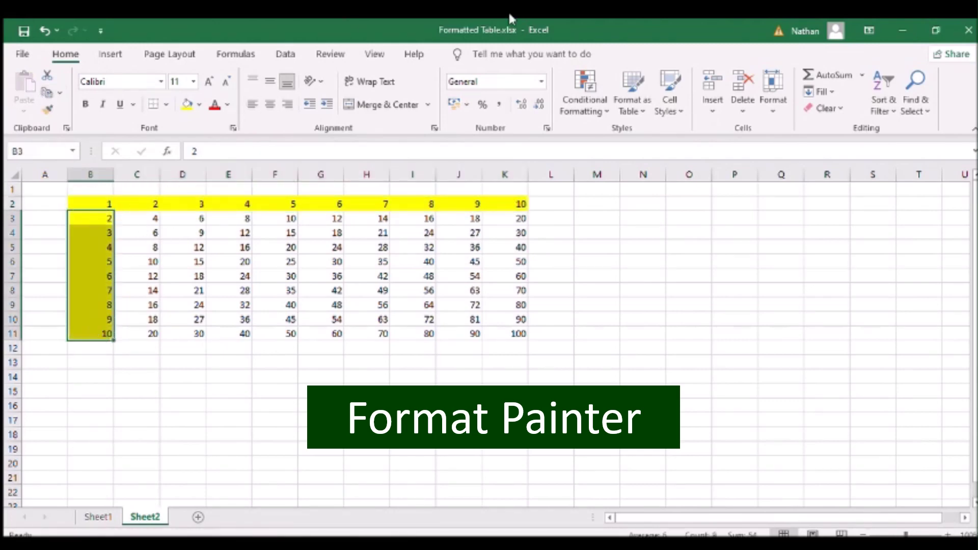
pyautogui.click(105, 202)
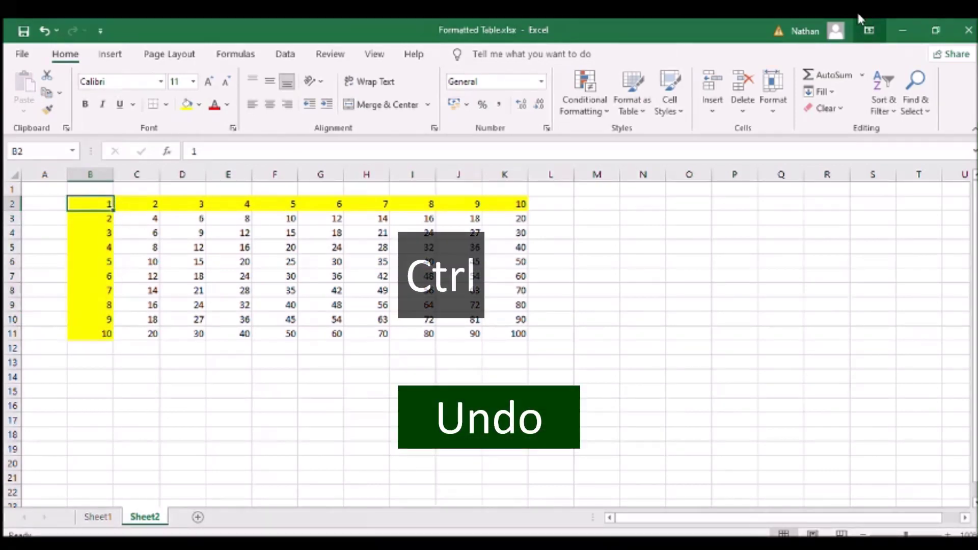
pyautogui.hotkey('ctrl', 'z')
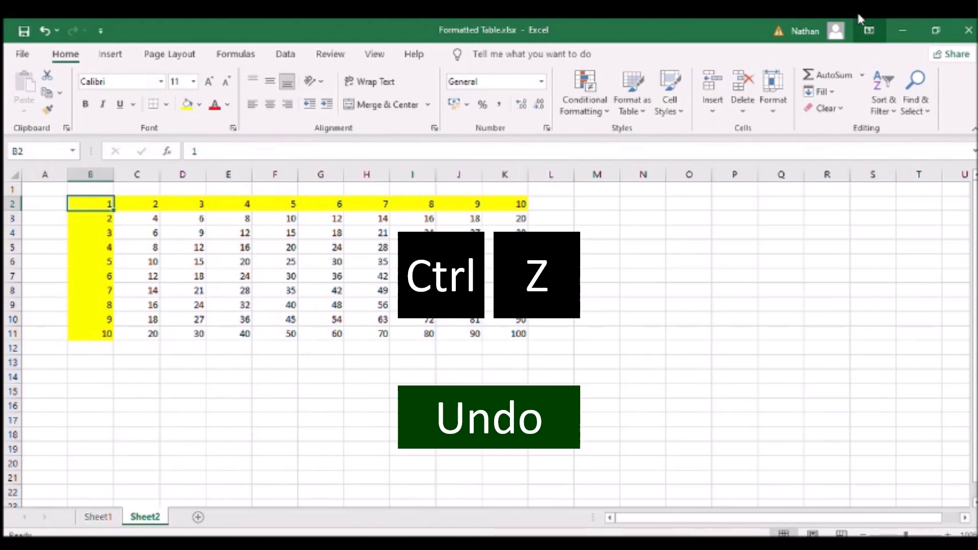
pyautogui.hotkey('ctrl', 'z')
pyautogui.hotkey('ctrl', 'z')
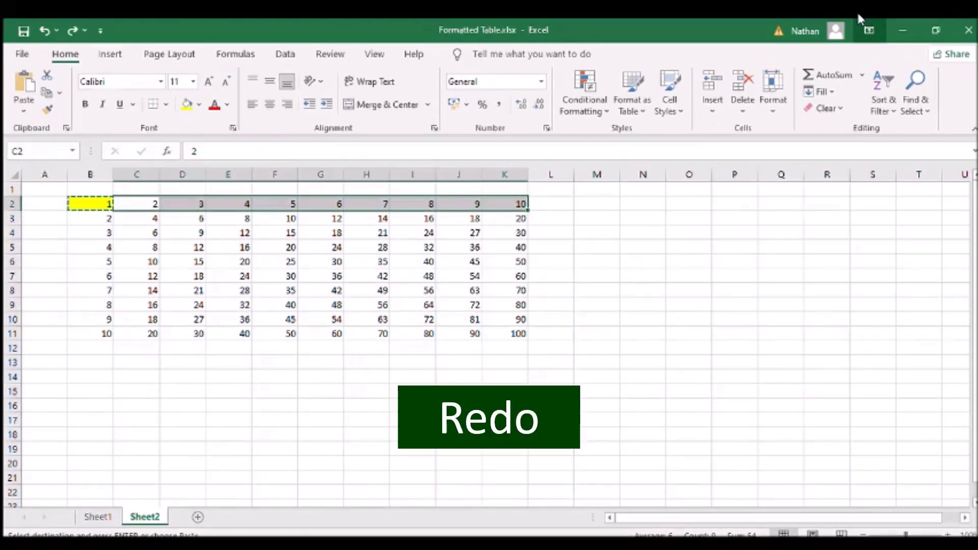
pyautogui.hotkey('ctrl', 'y')
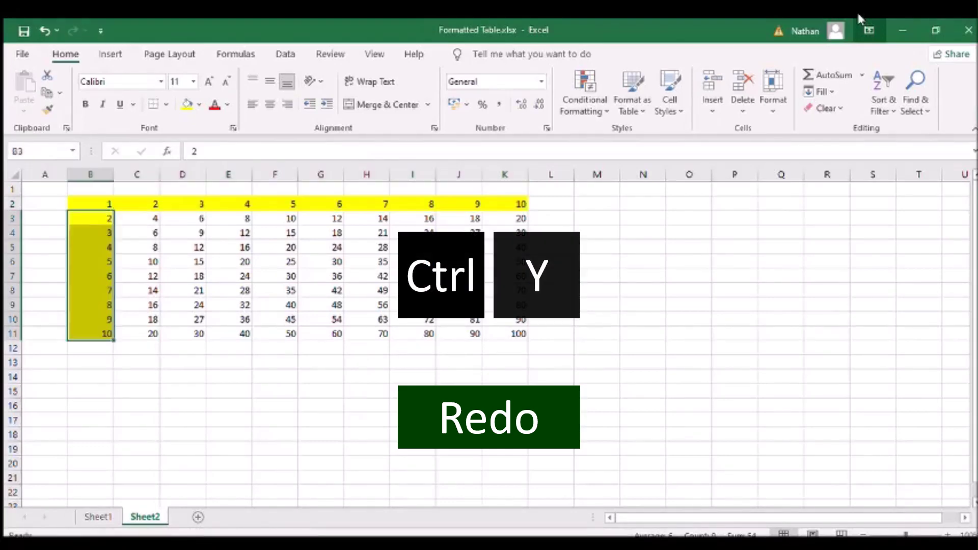